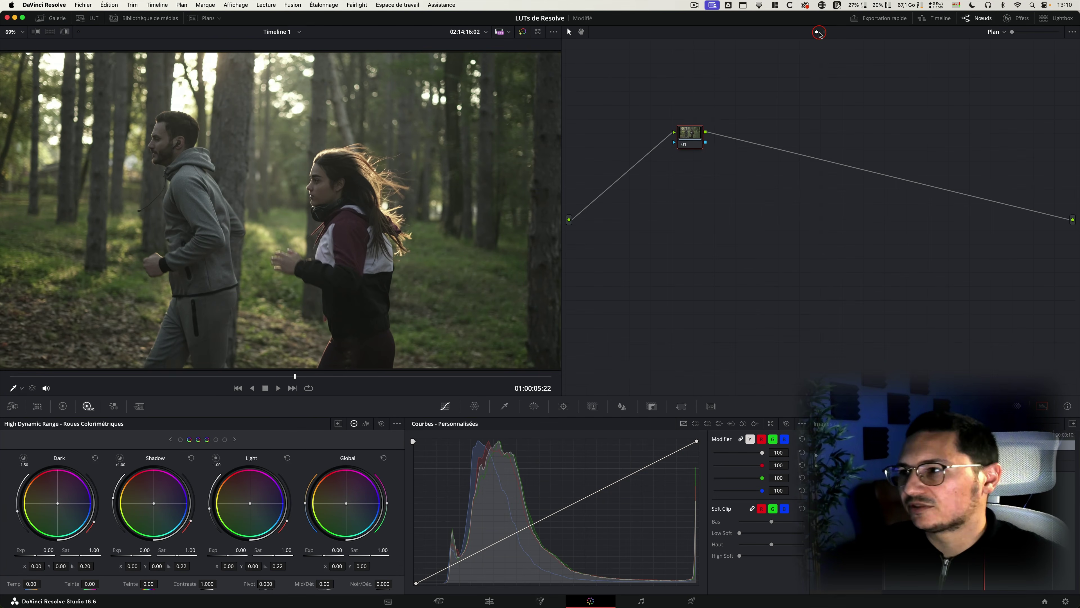
# - Add the Conversion d'espace colorimétrique effect from the effects library to node 01
pyautogui.click(1015, 18)
pyautogui.click(950, 144)
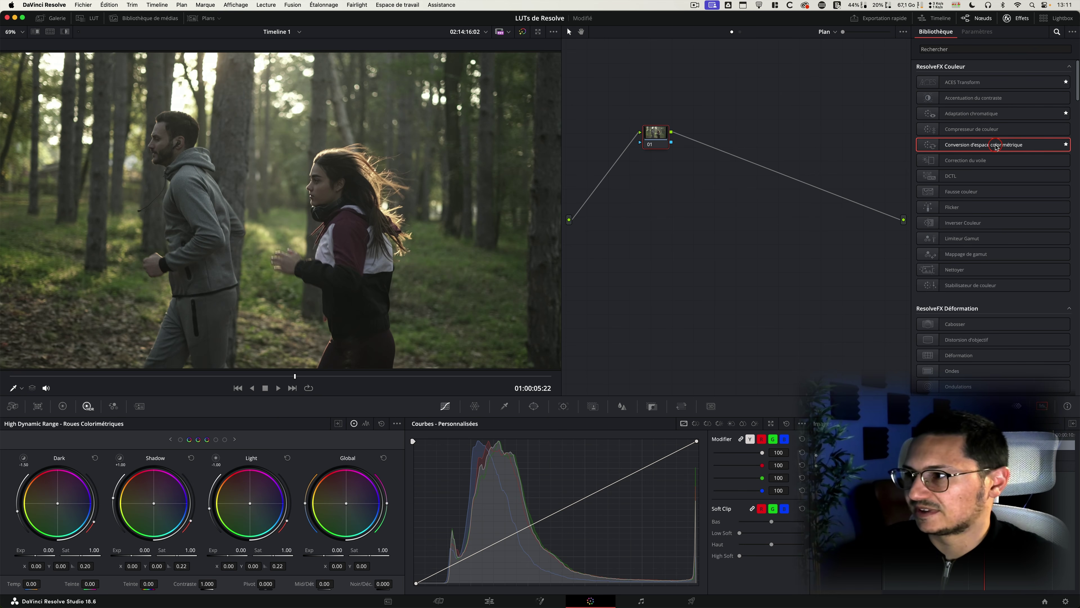
pyautogui.moveTo(993, 147); pyautogui.dragTo(643, 129)
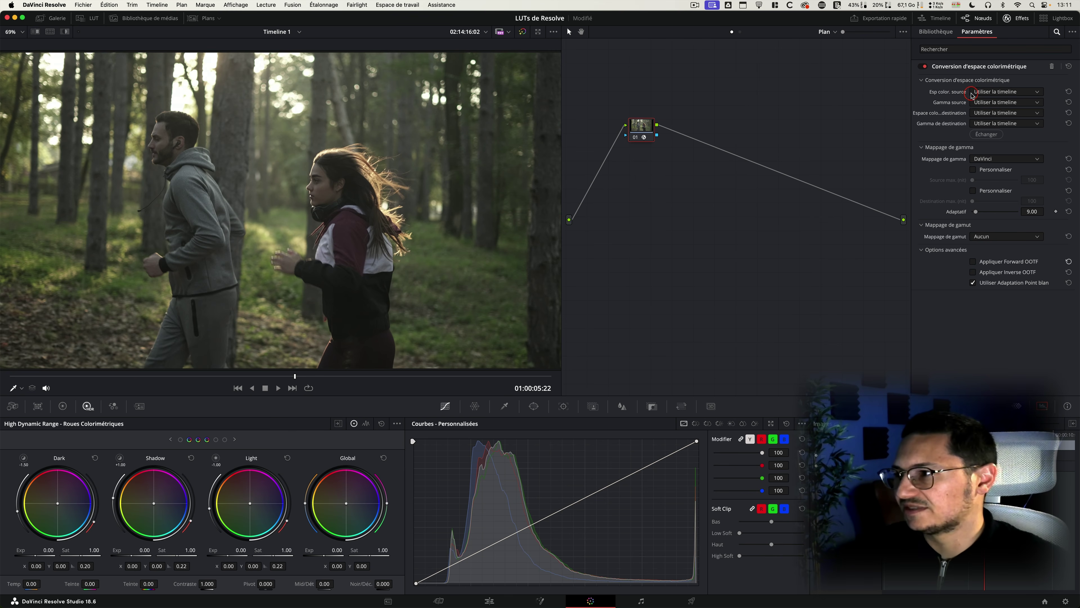
# - Set the conversion's source colour space to Sony S-Gamut3 and its source gamma to Sony S-Log2
pyautogui.click(1002, 92)
pyautogui.press('s')
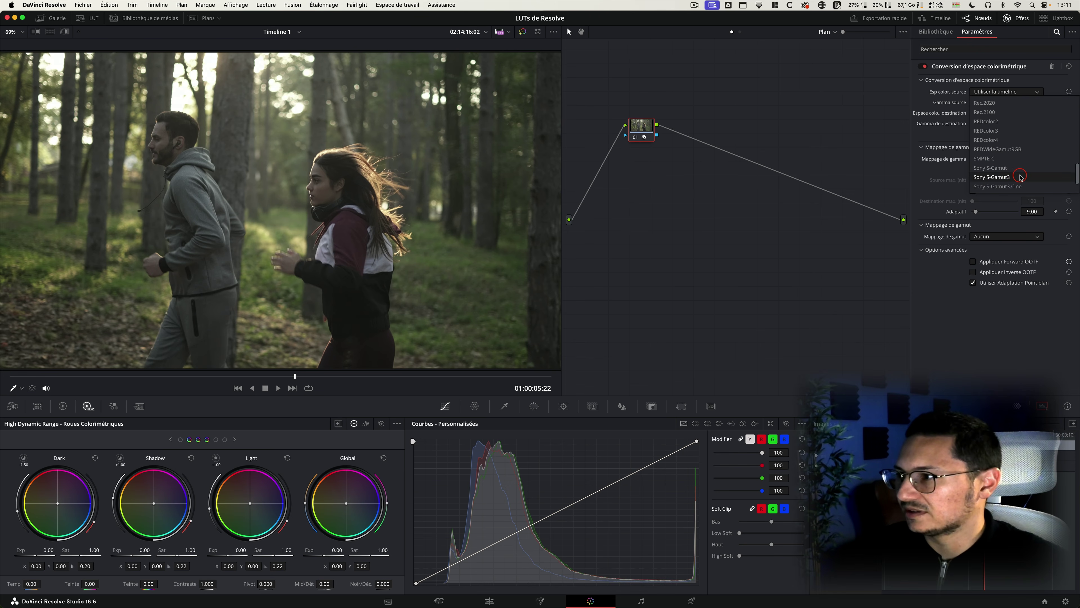
pyautogui.click(1021, 178)
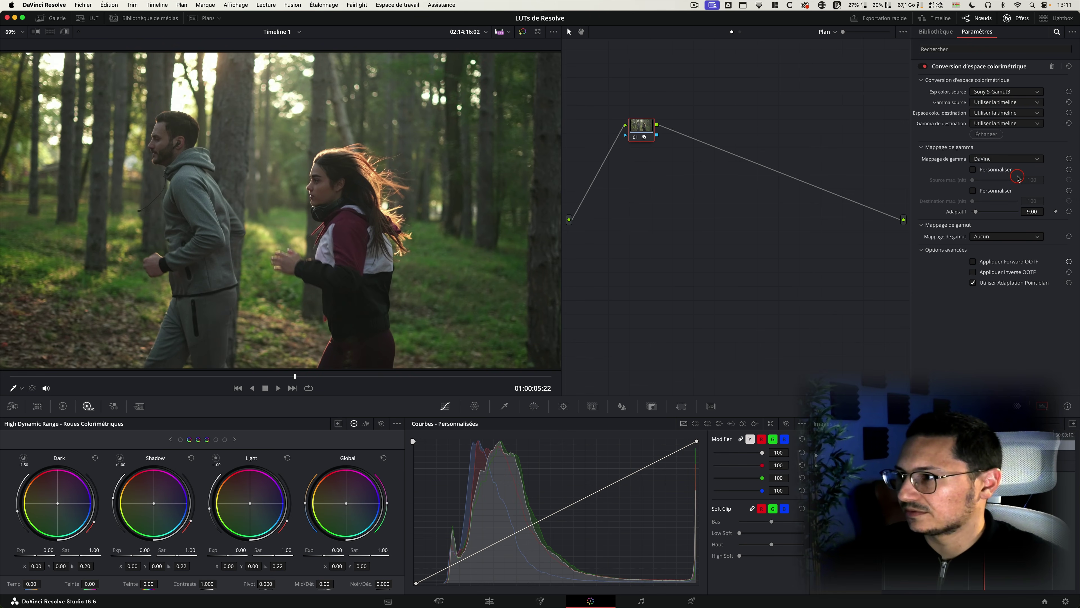
pyautogui.click(1007, 104)
pyautogui.press('s')
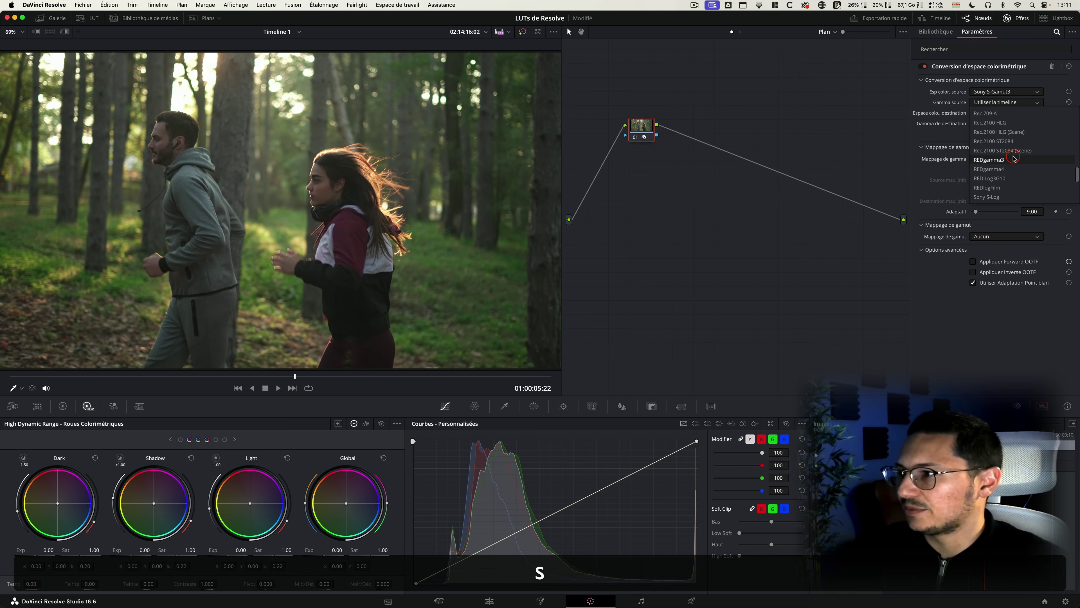
pyautogui.scroll(-3, 1017, 164)
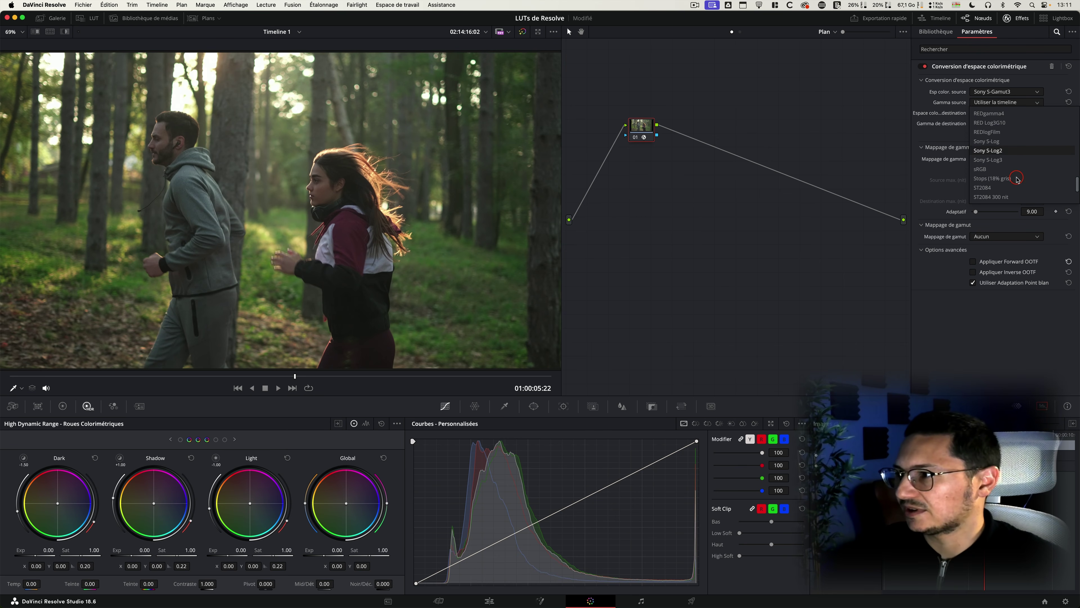
pyautogui.click(1001, 151)
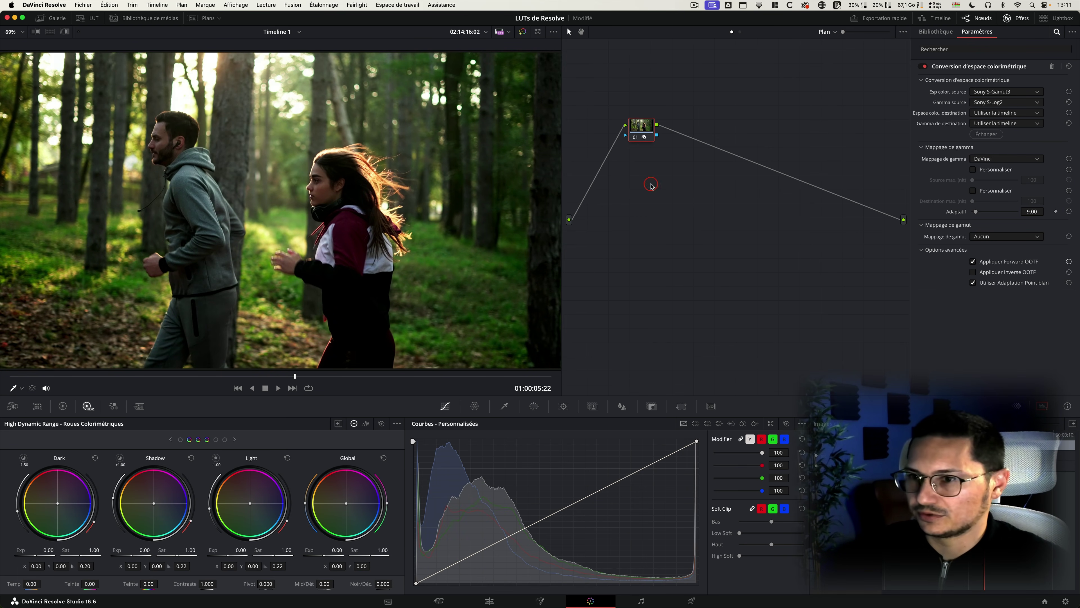
# - Set the conversion's destination colour space to Rec.709 and destination gamma to Gamma 2.4, and play back the clip
pyautogui.click(1015, 114)
pyautogui.press('e')
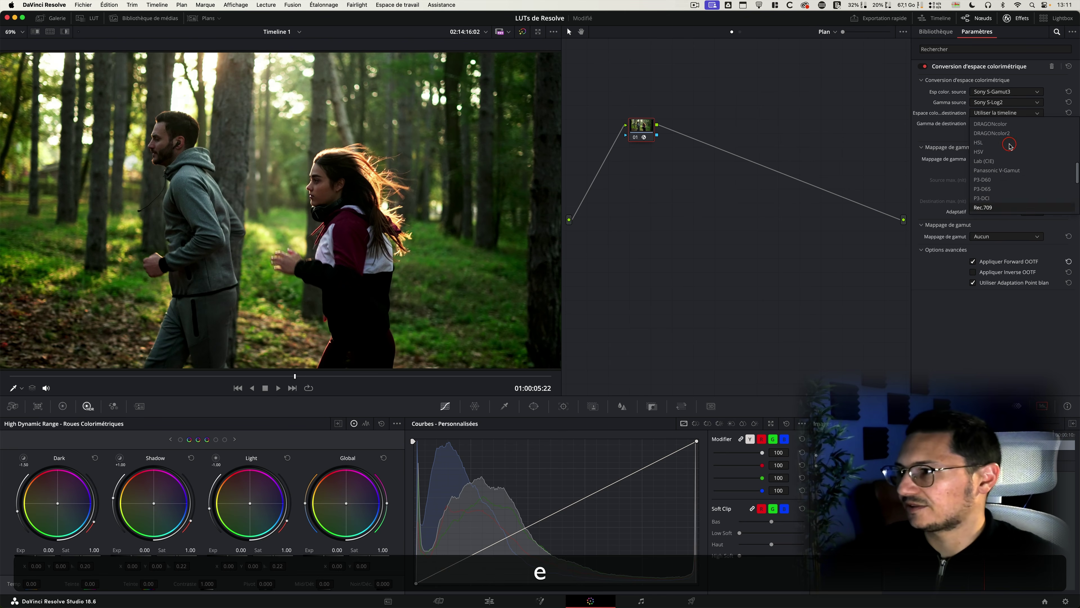
pyautogui.click(1004, 206)
pyautogui.click(1015, 123)
pyautogui.press('g')
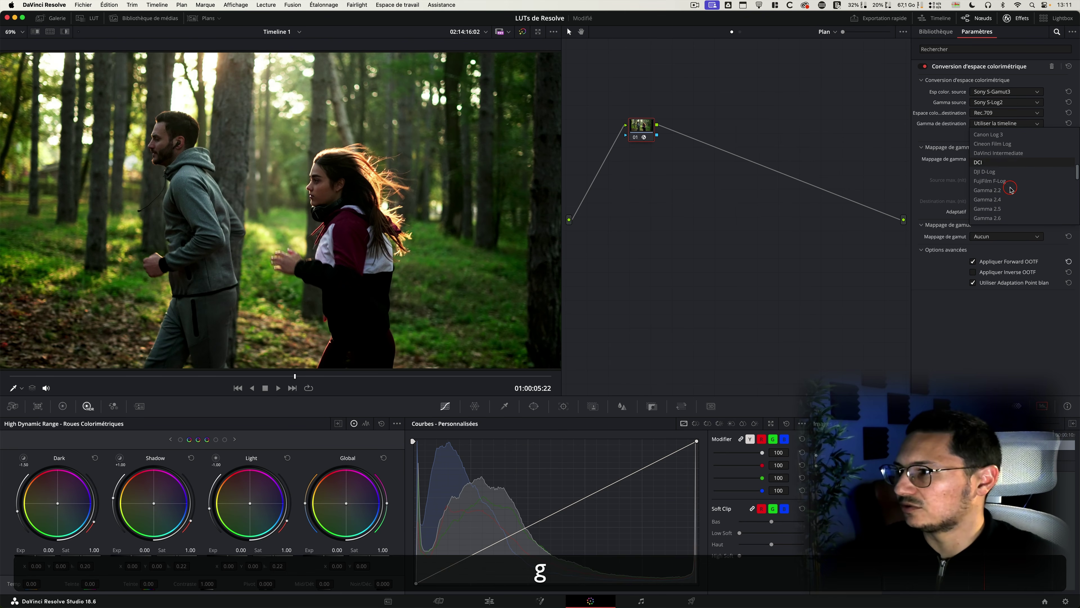
pyautogui.click(1010, 199)
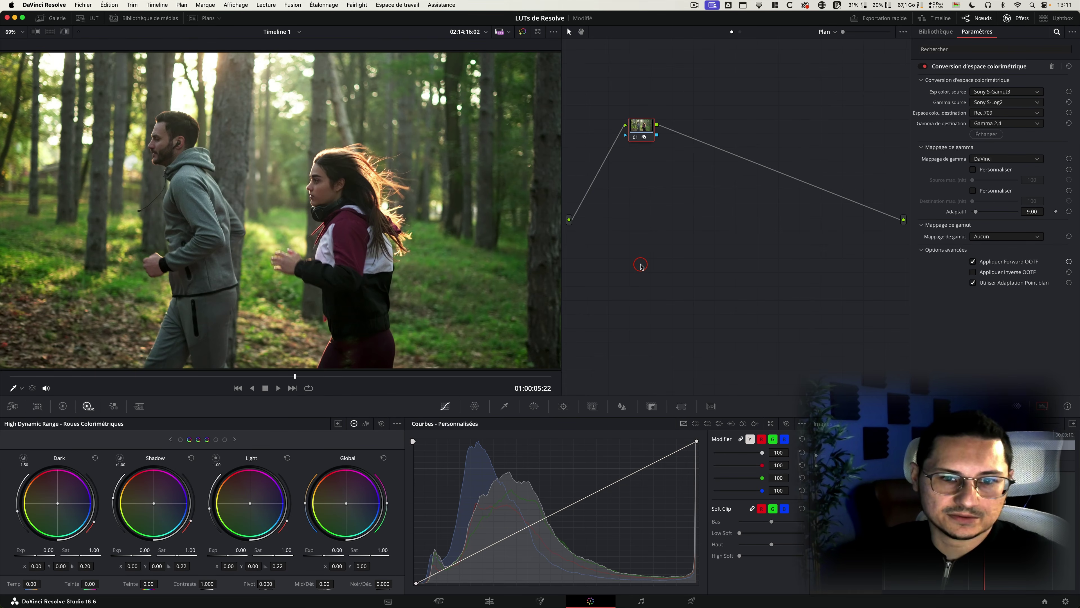
pyautogui.press('space')
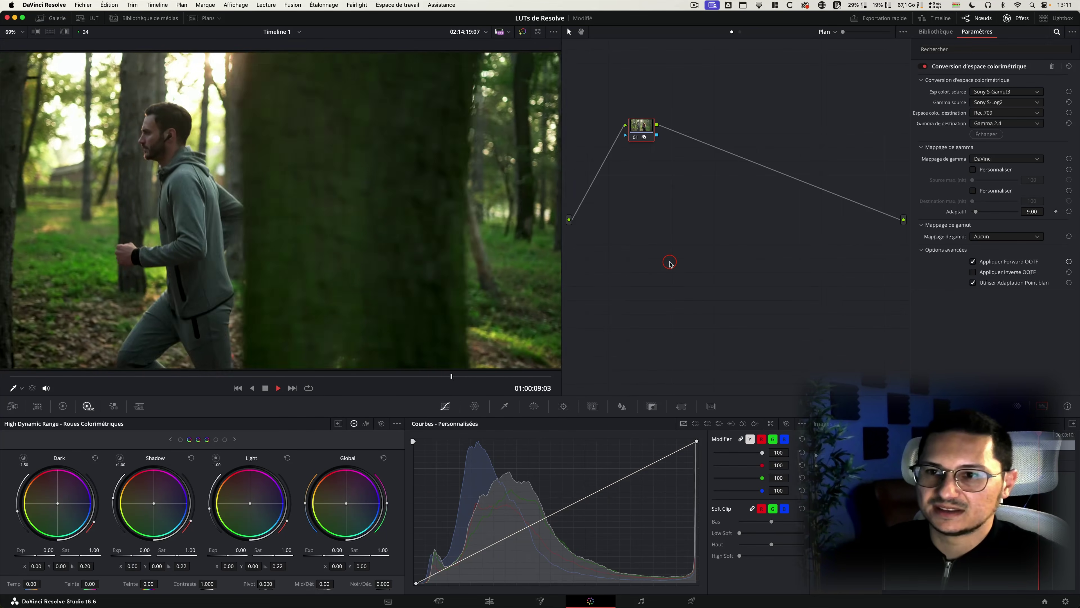
pyautogui.press('space')
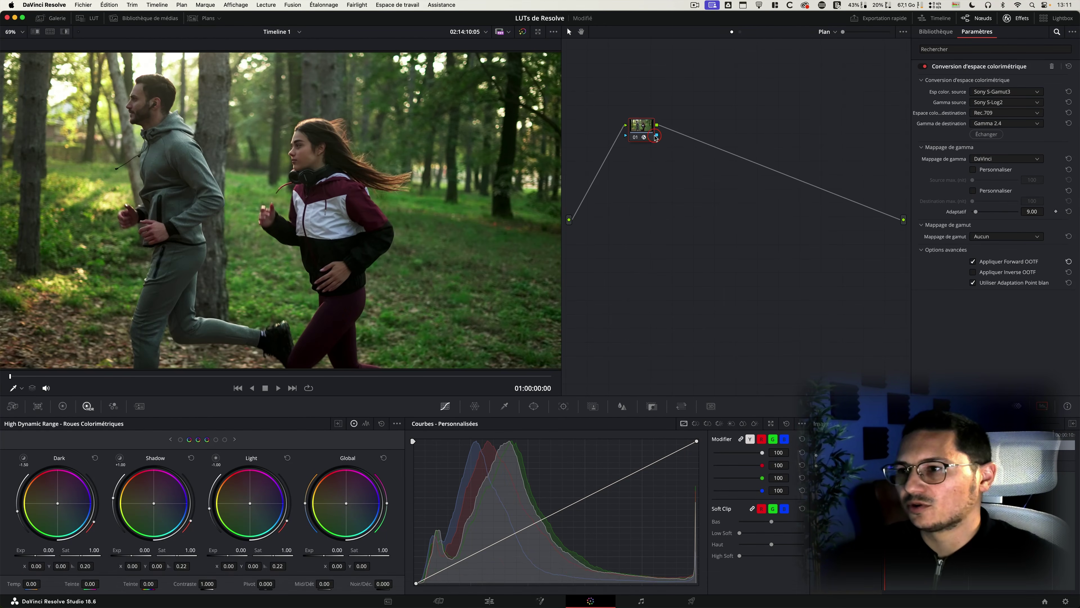
# - Move the first node closer to the source input and label it REC709
pyautogui.moveTo(640, 129); pyautogui.dragTo(597, 122)
pyautogui.press('Tab')
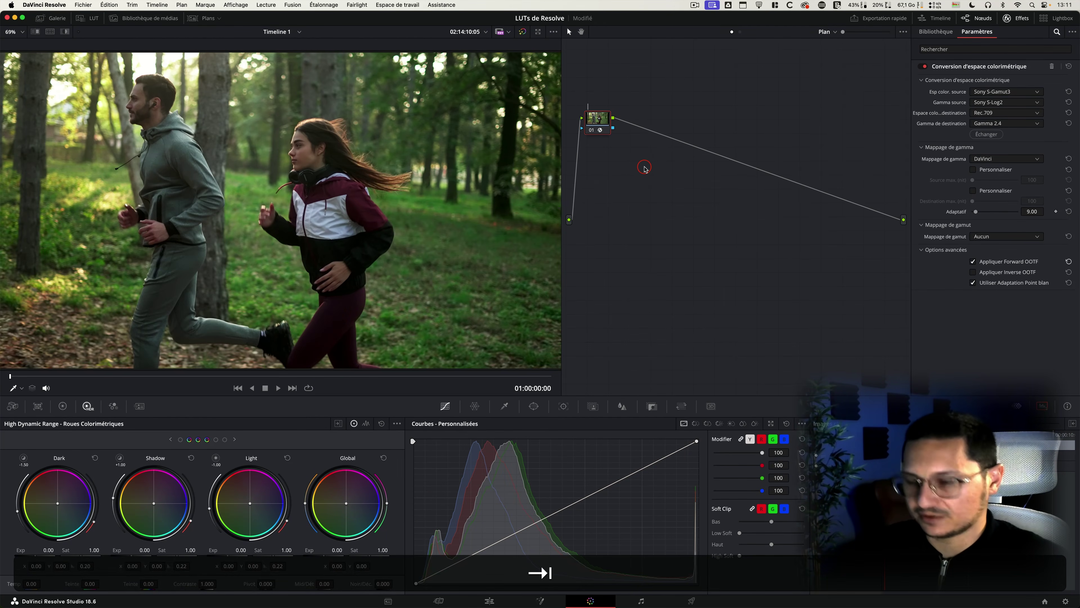
pyautogui.hotkey('shift', 'Tab')
pyautogui.write('REC7')
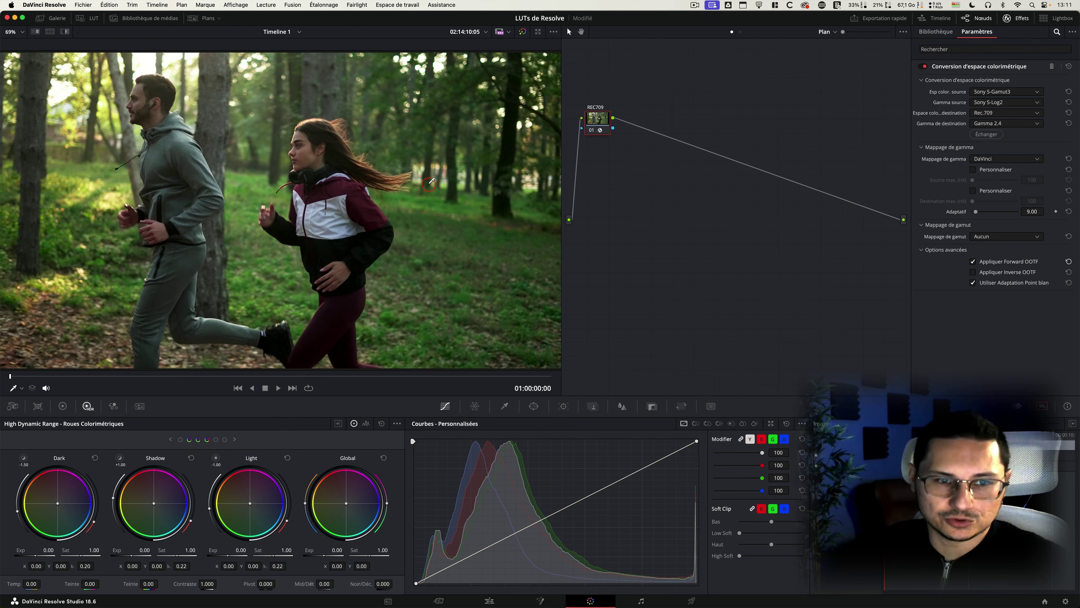
# - Show the Film Looks LUTs and select the Rec709 Kodak 2383 D55 LUT
pyautogui.click(93, 20)
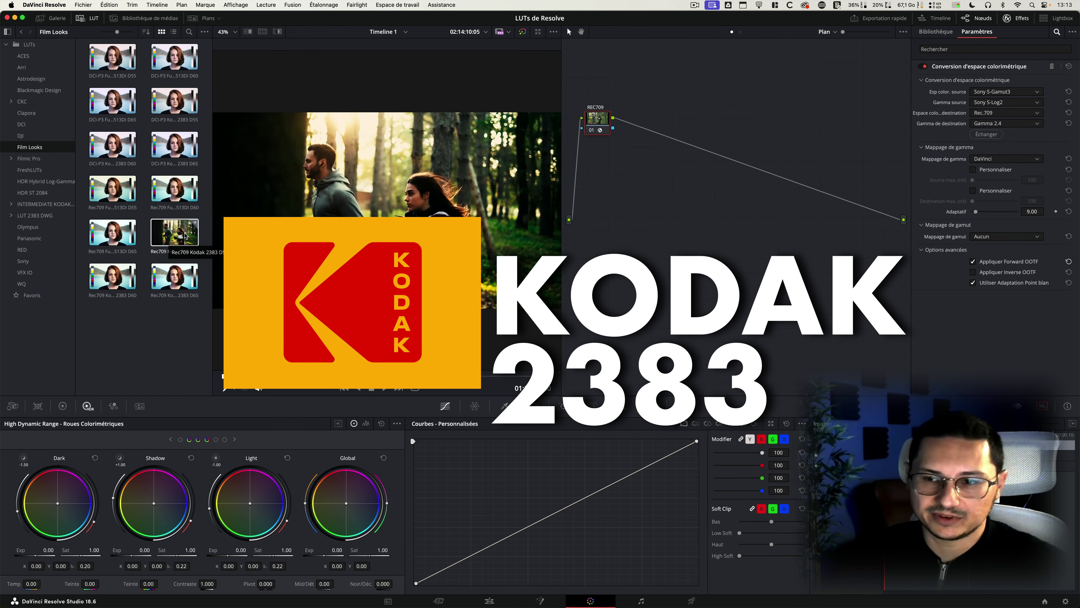
pyautogui.click(105, 365)
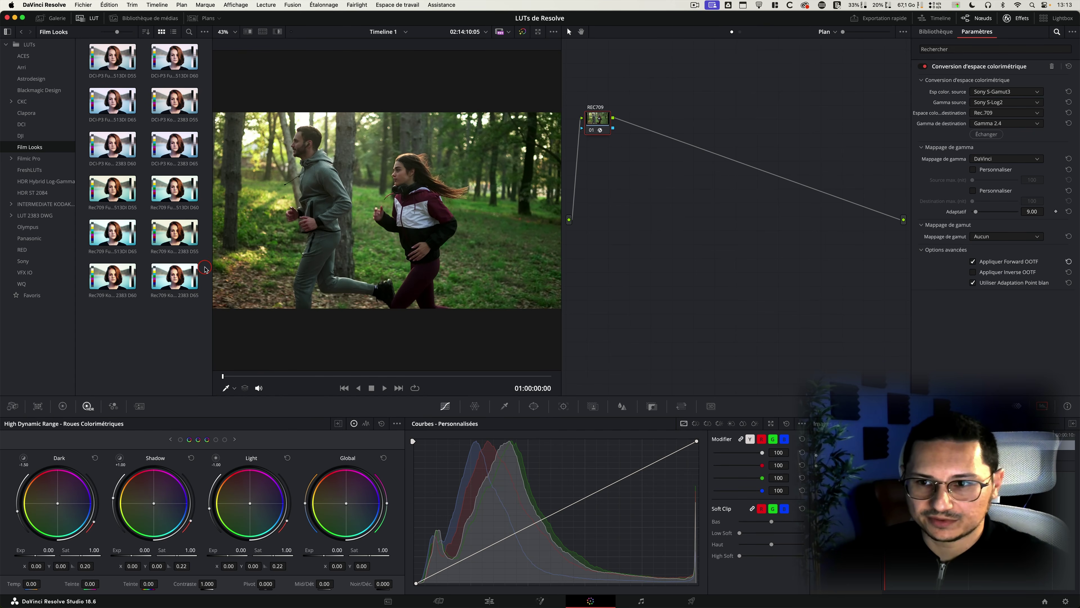
pyautogui.click(172, 236)
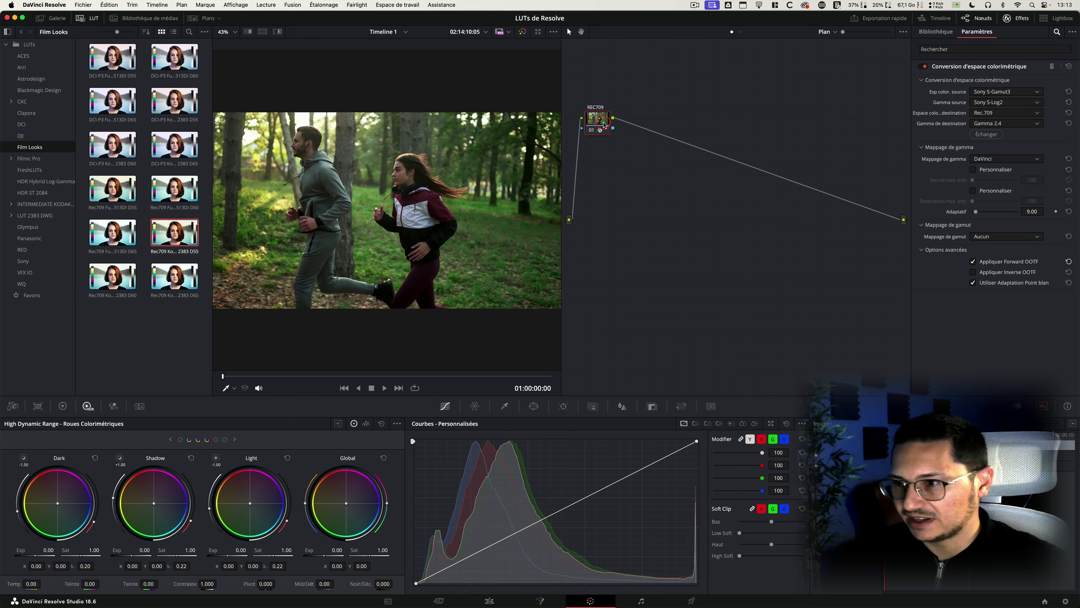
# - Add a serial node after the REC709 node and label it LUT
pyautogui.hotkey('alt', 's')
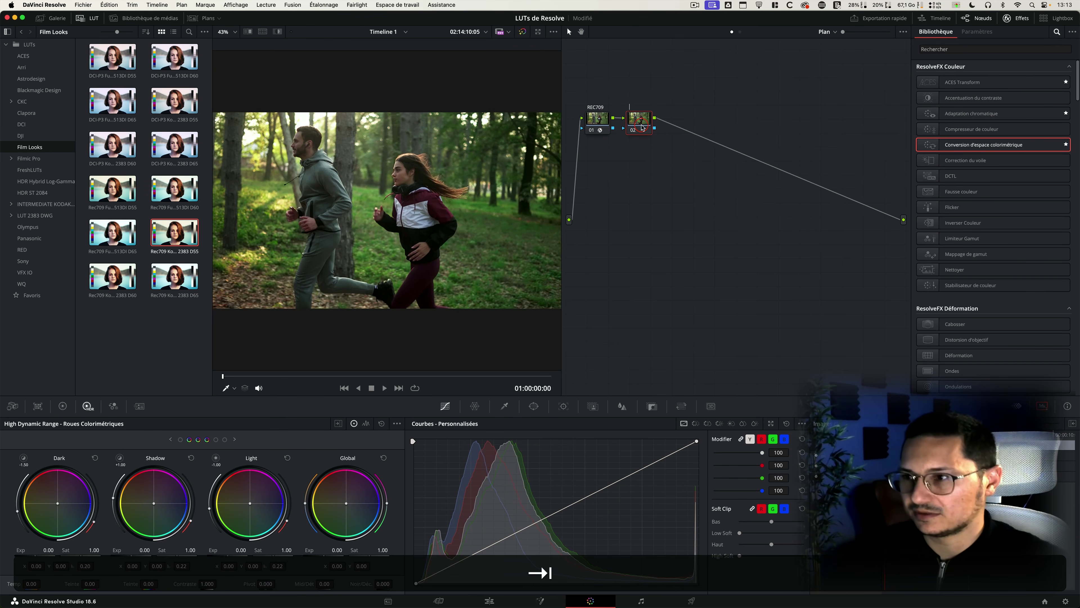
pyautogui.write('LUT')
pyautogui.hotkey('shift', 'Return')
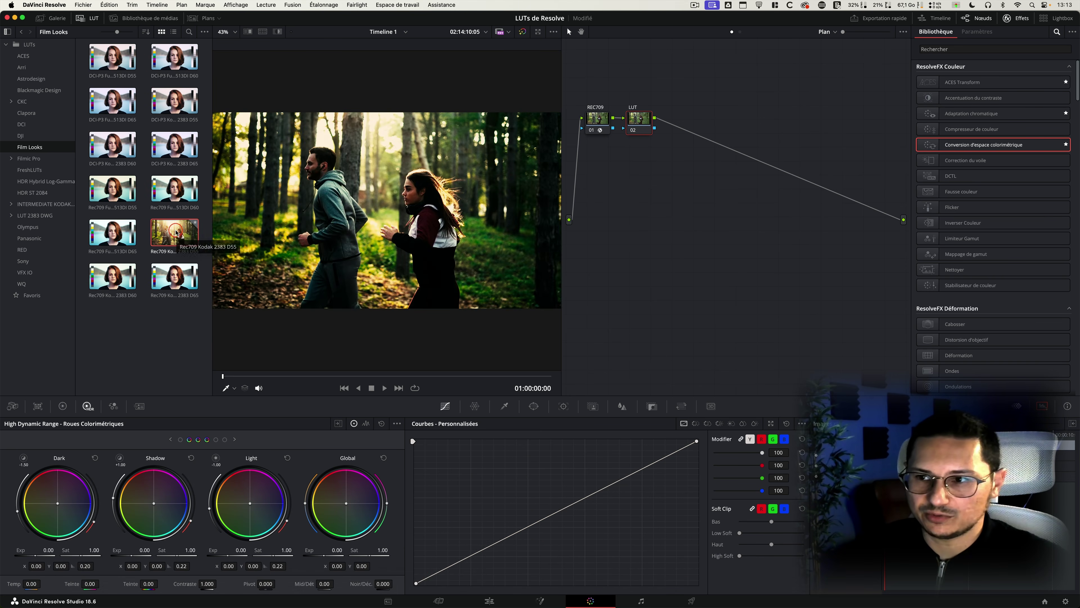
# - Apply the Rec709 Kodak 2383 D55 LUT directly to the LUT node and play back the clip from its start
pyautogui.doubleClick(174, 239)
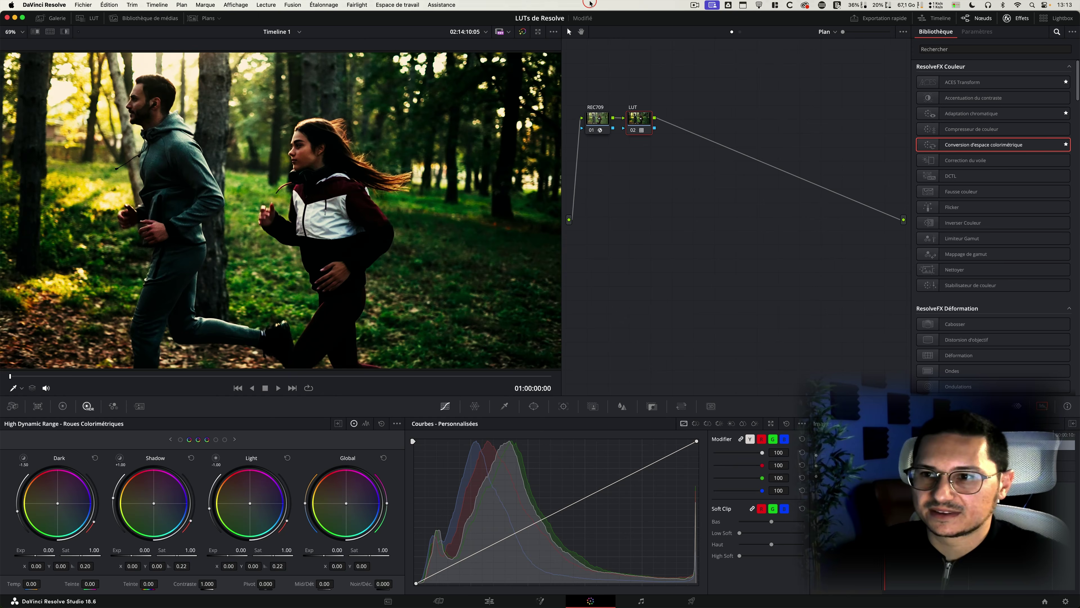
pyautogui.press('space')
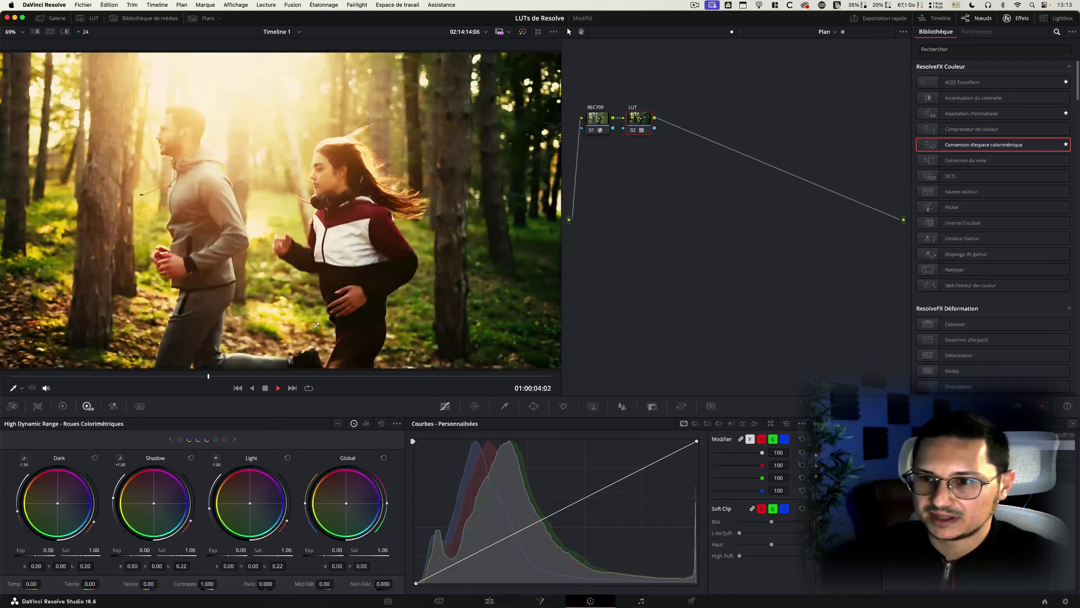
pyautogui.press('space')
pyautogui.press('Home')
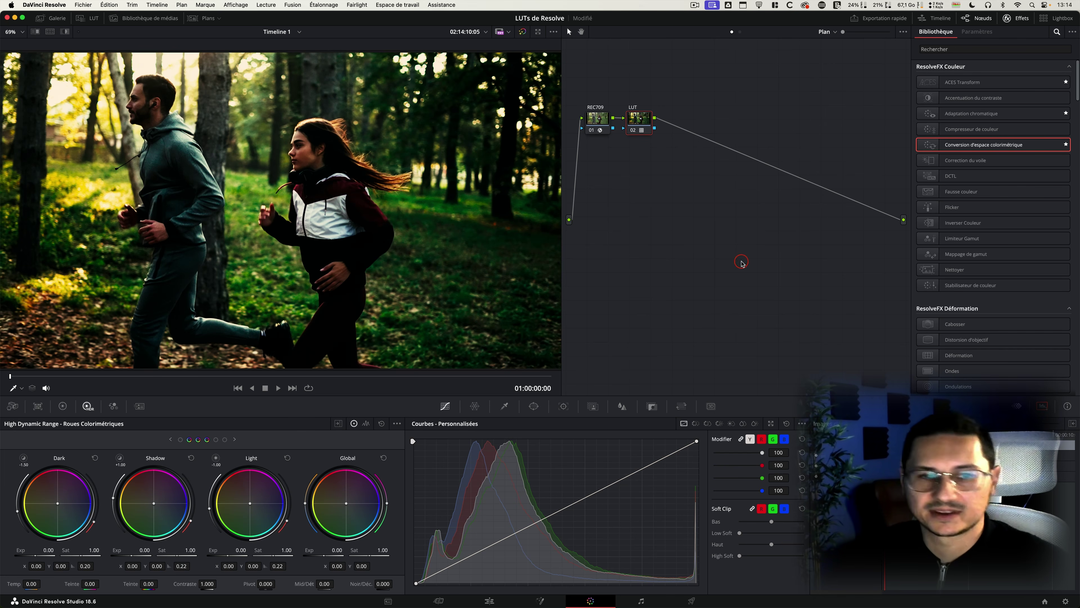
# - Reset the LUT node to remove the applied Kodak LUT
pyautogui.moveTo(644, 120); pyautogui.dragTo(646, 120)
pyautogui.rightClick(651, 121)
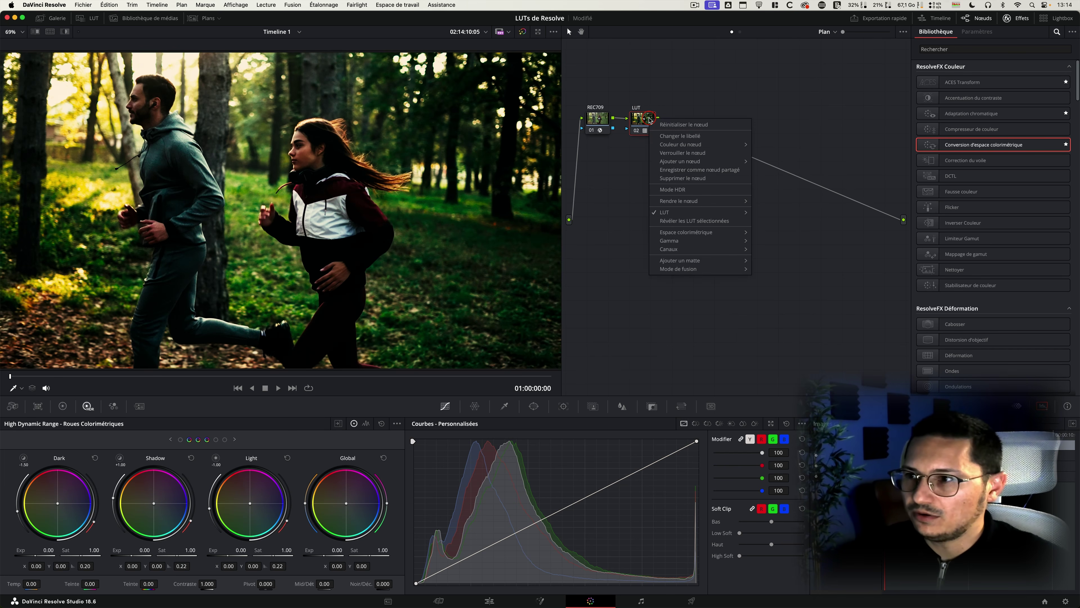
pyautogui.click(675, 125)
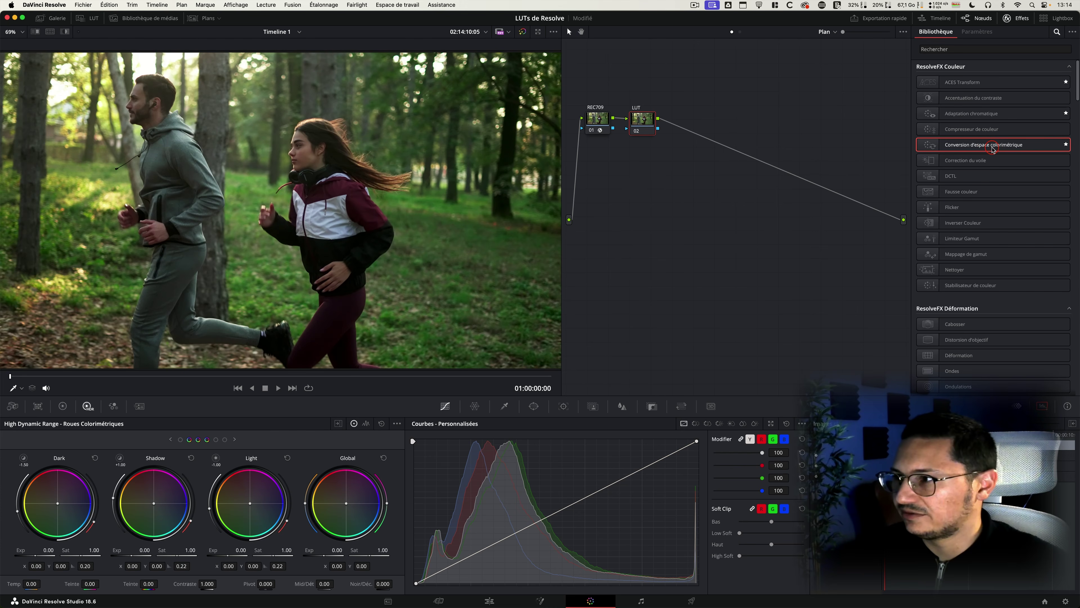
# - Add a Conversion d'espace colorimétrique effect to the LUT node with Rec.709 as source colour space and Gamma 2.4 as source gamma
pyautogui.moveTo(992, 149); pyautogui.dragTo(654, 136)
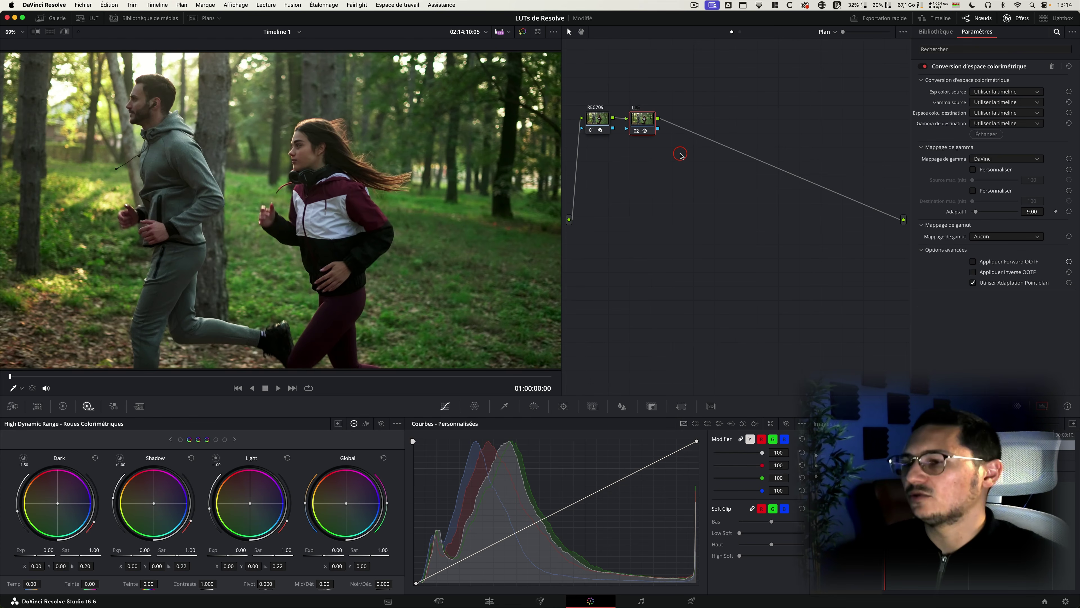
pyautogui.click(999, 92)
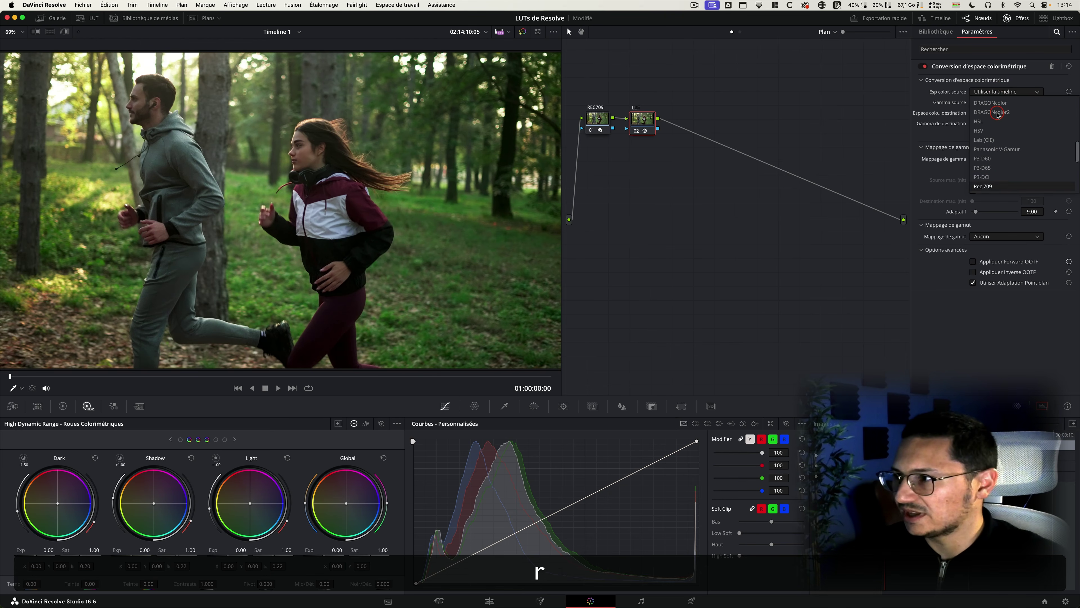
pyautogui.click(996, 187)
pyautogui.click(998, 103)
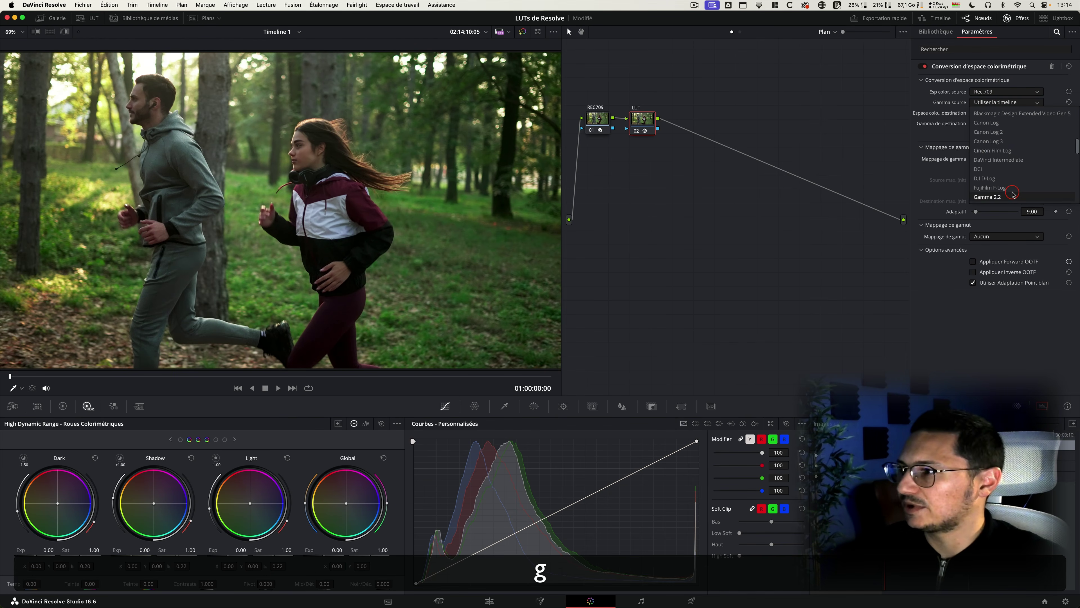
pyautogui.click(998, 179)
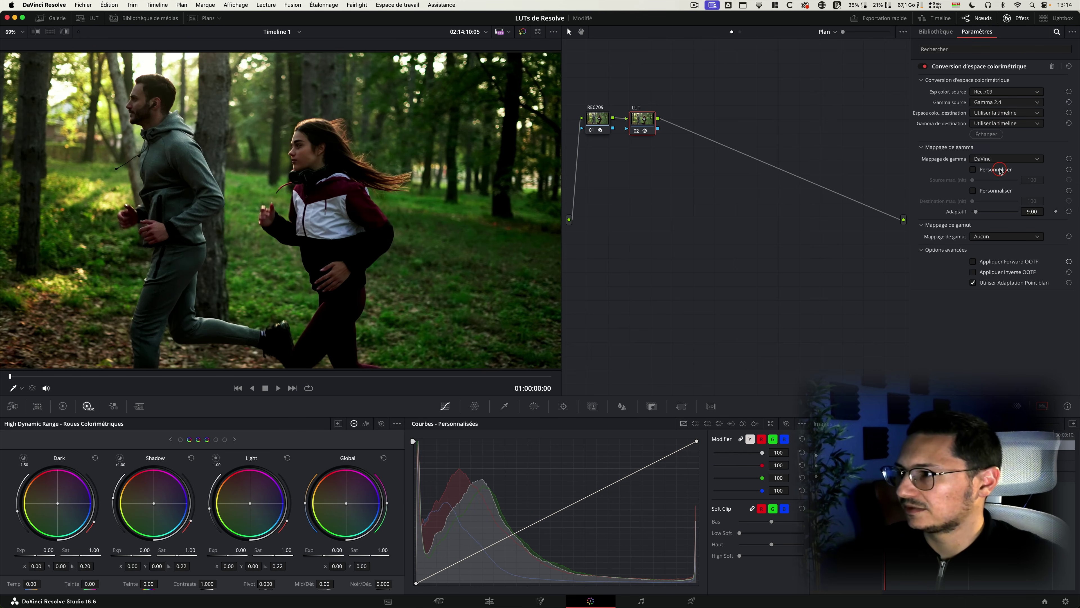
# - Set the LUT node conversion's destination colour space to Rec.709 and destination gamma to Cineon Film Log
pyautogui.click(998, 113)
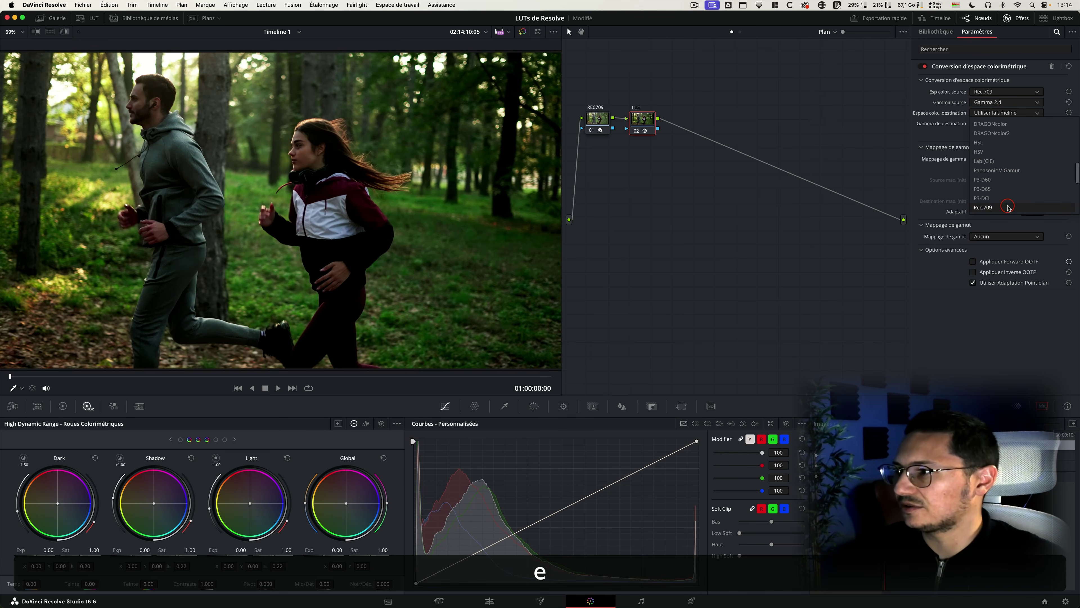
pyautogui.click(1008, 207)
pyautogui.click(1004, 124)
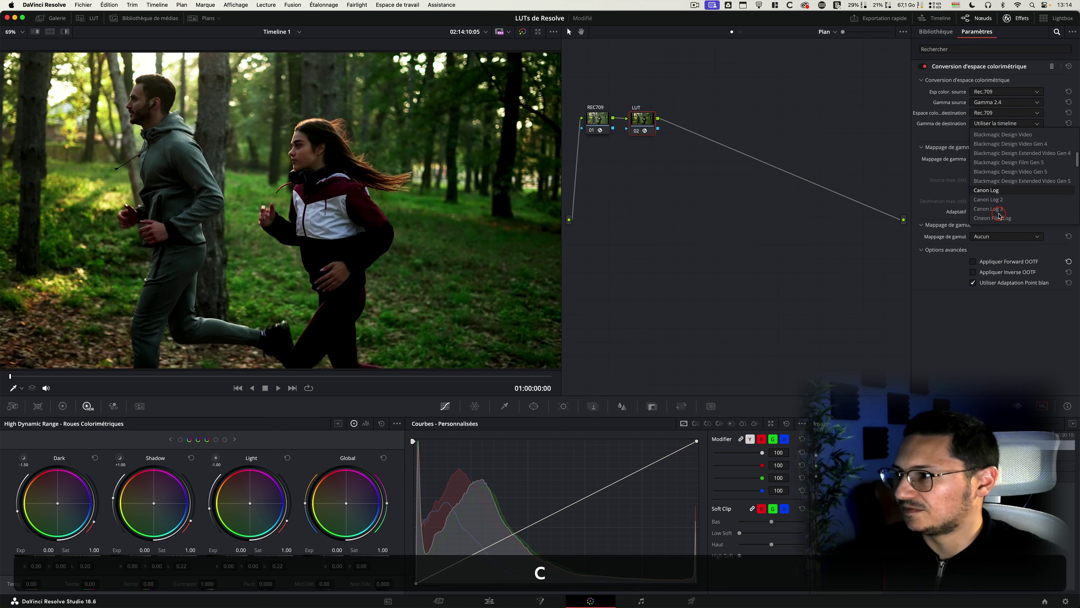
pyautogui.click(1004, 218)
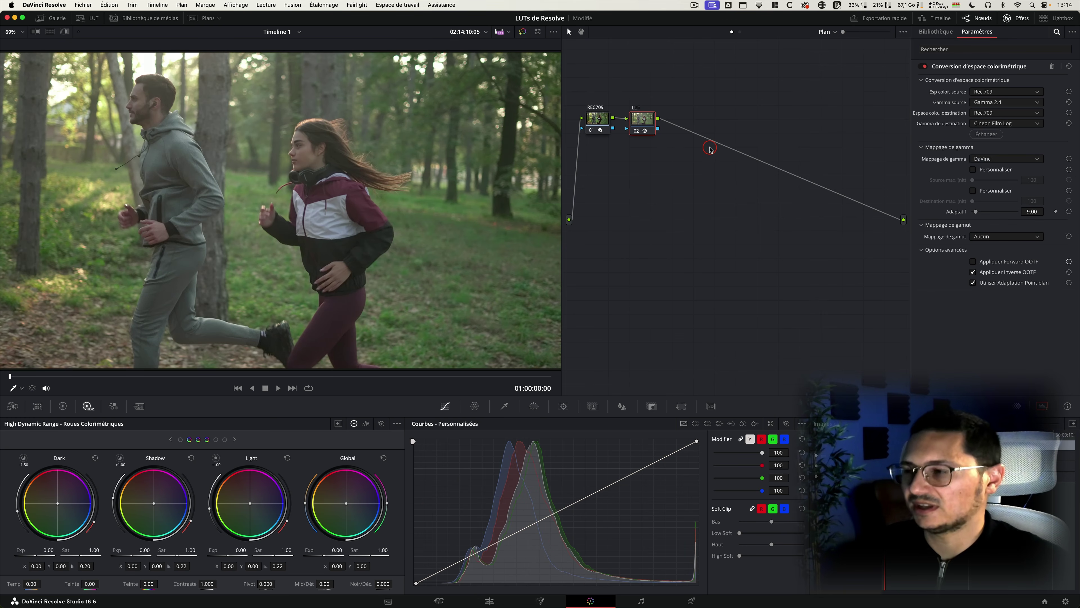
# - Apply the Rec709 Kodak 2383 D55 film look to the LUT node and close the LUT browser
pyautogui.click(92, 19)
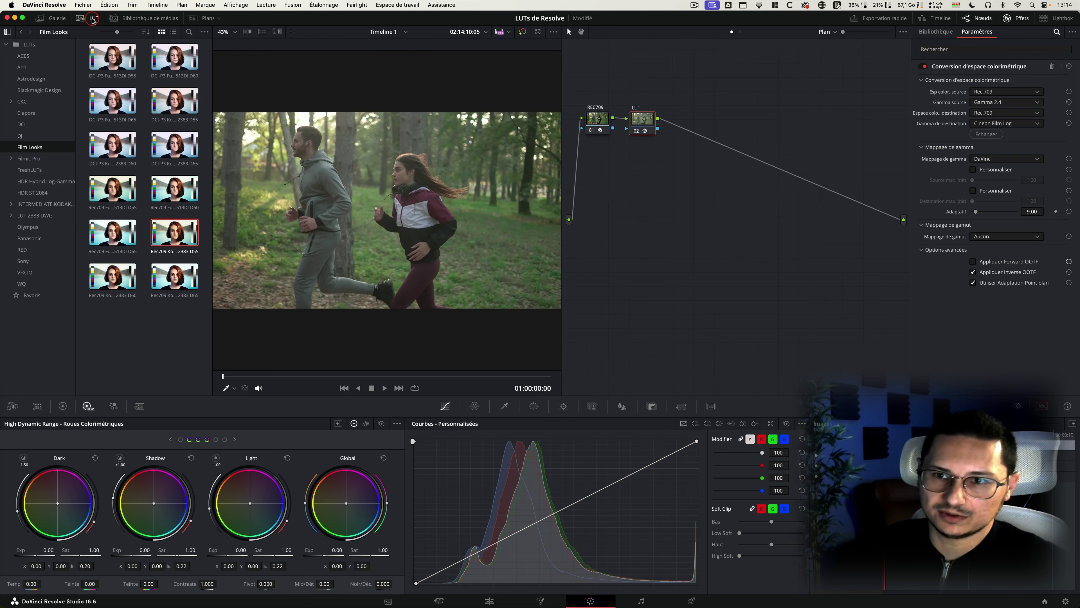
pyautogui.click(207, 235)
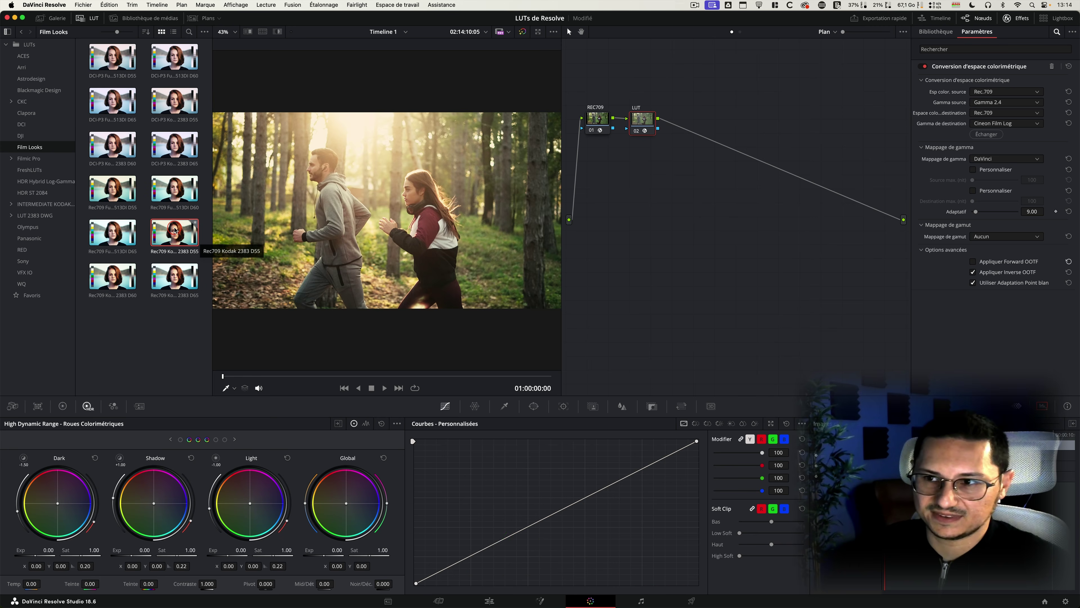
pyautogui.doubleClick(198, 236)
pyautogui.click(91, 20)
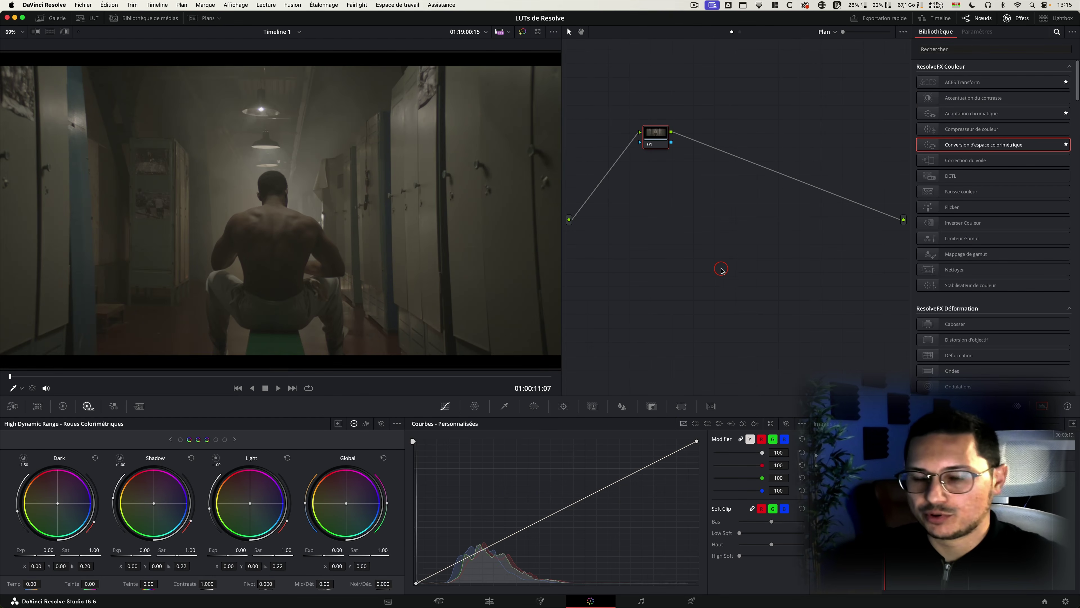
# - Play the log clip to review the ungraded footage, stop playback and return to the clip's start
pyautogui.press('space')
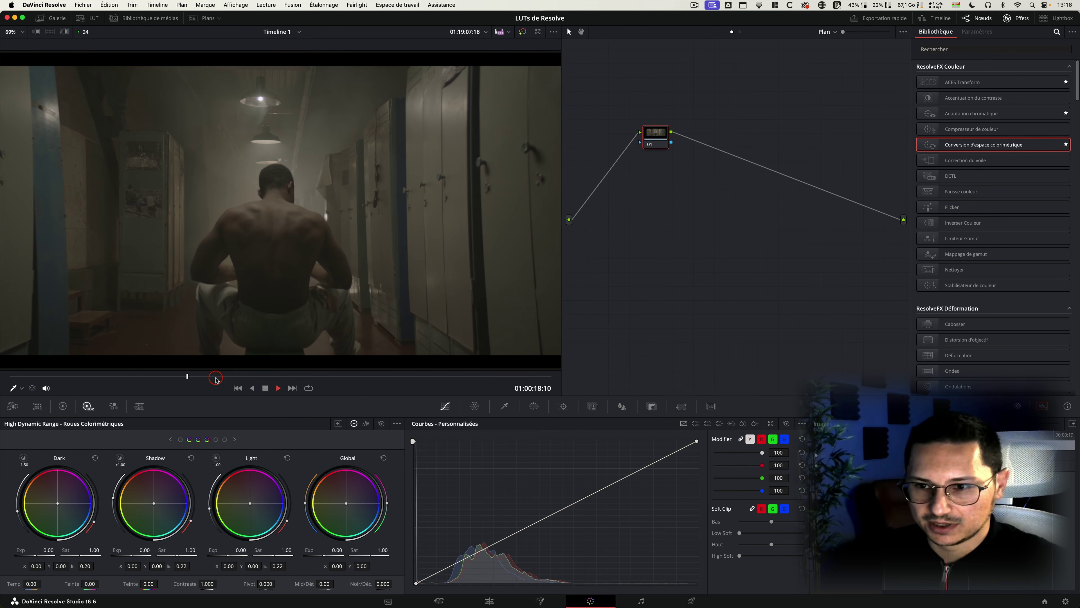
pyautogui.press('space')
pyautogui.press('Up')
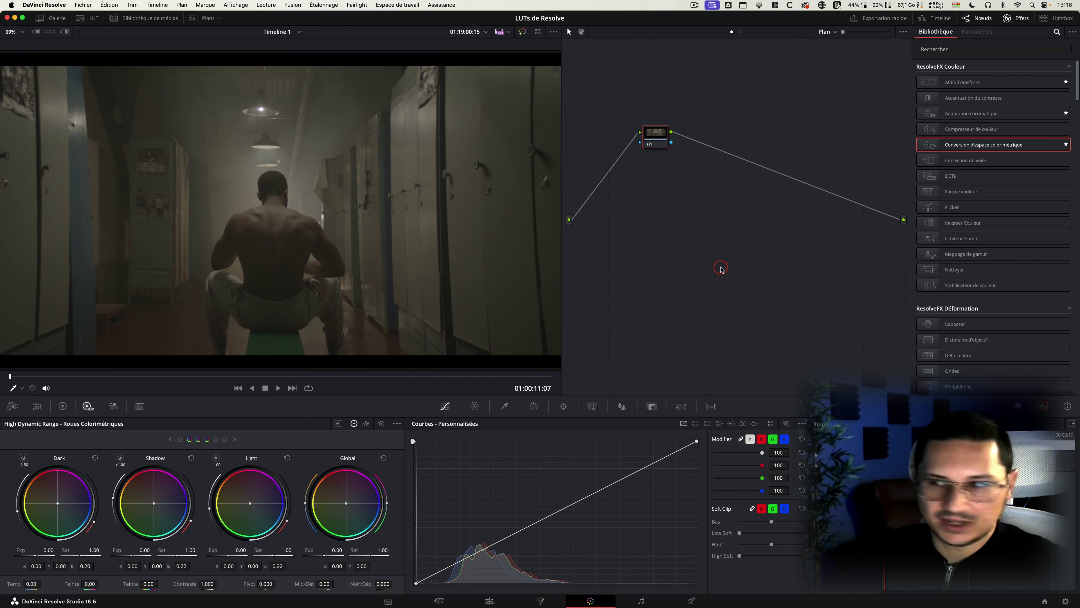
# - Add a Conversion d'espace colorimétrique effect to the clip's node and label the node REC709
pyautogui.moveTo(1007, 146); pyautogui.dragTo(654, 141)
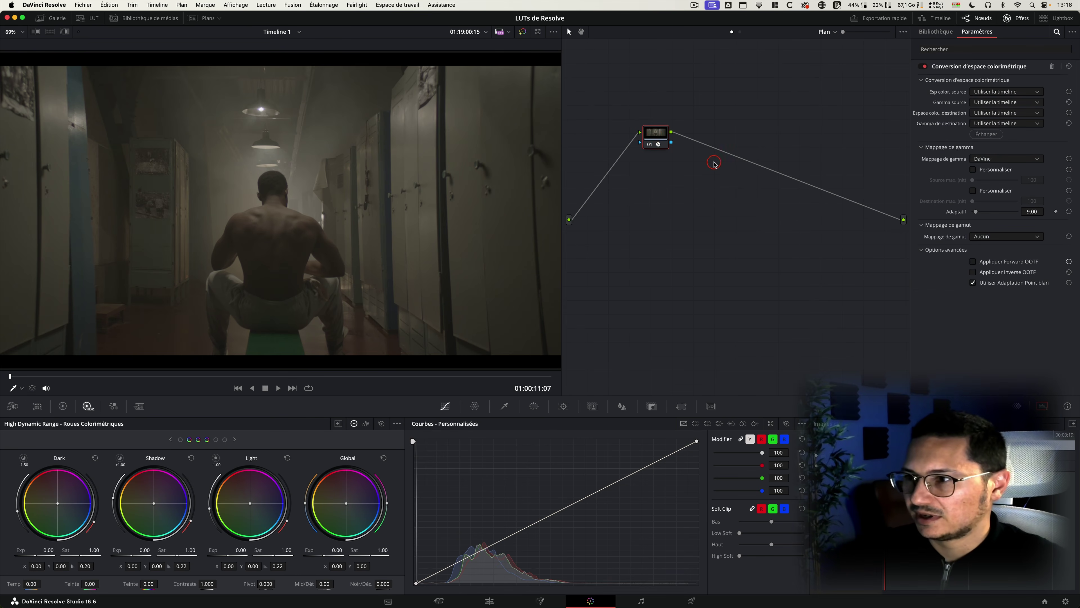
pyautogui.press('Tab')
pyautogui.write('REC709')
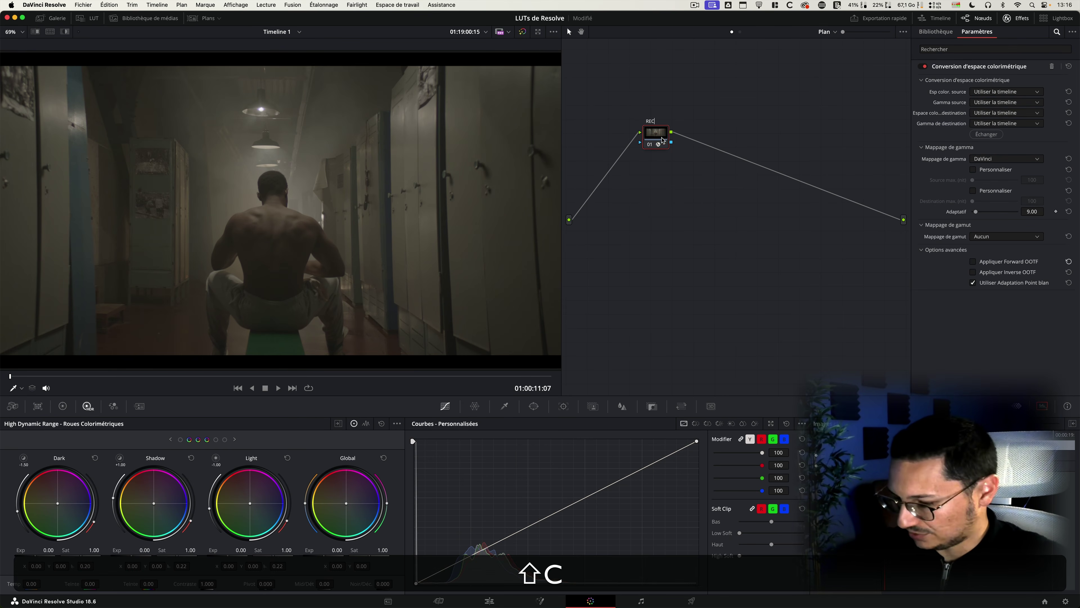
# - Set the REC709 node's source colour space to Blackmagic Design Video Gamut Gen 4 and source gamma to Blackmagic Design Pocket 6K Film Gen 4
pyautogui.click(1008, 92)
pyautogui.press('b')
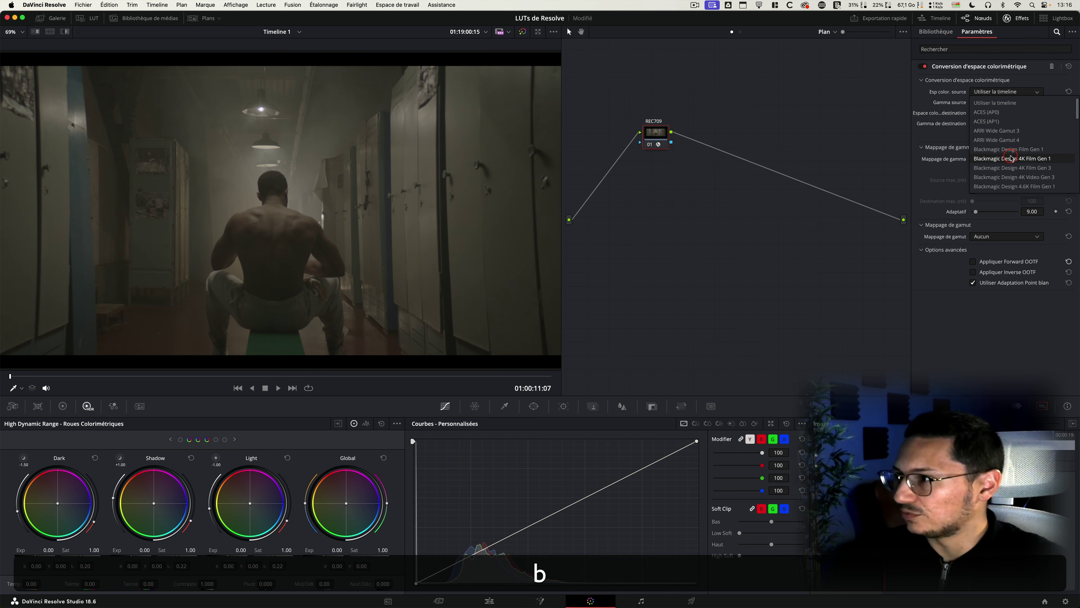
pyautogui.scroll(-3, 1014, 167)
pyautogui.scroll(-2, 1023, 176)
pyautogui.scroll(3, 1029, 170)
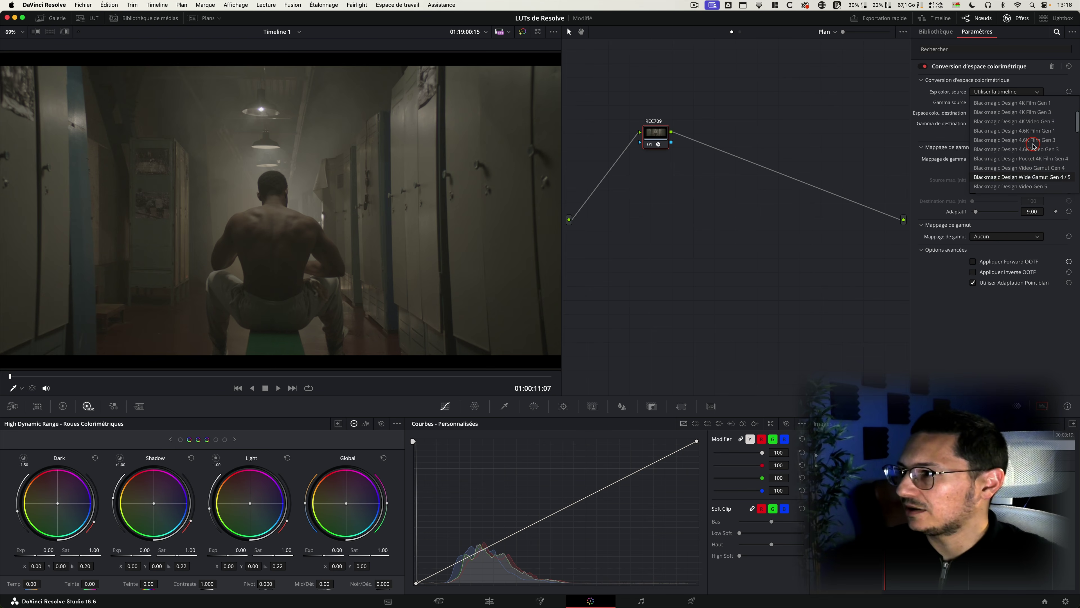
pyautogui.click(1041, 169)
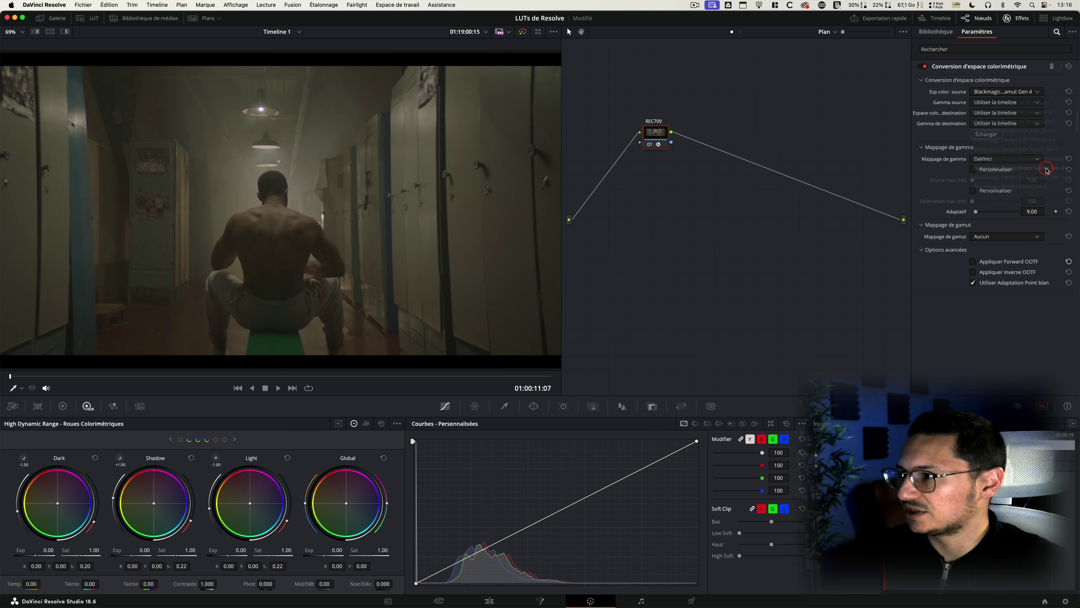
pyautogui.click(989, 103)
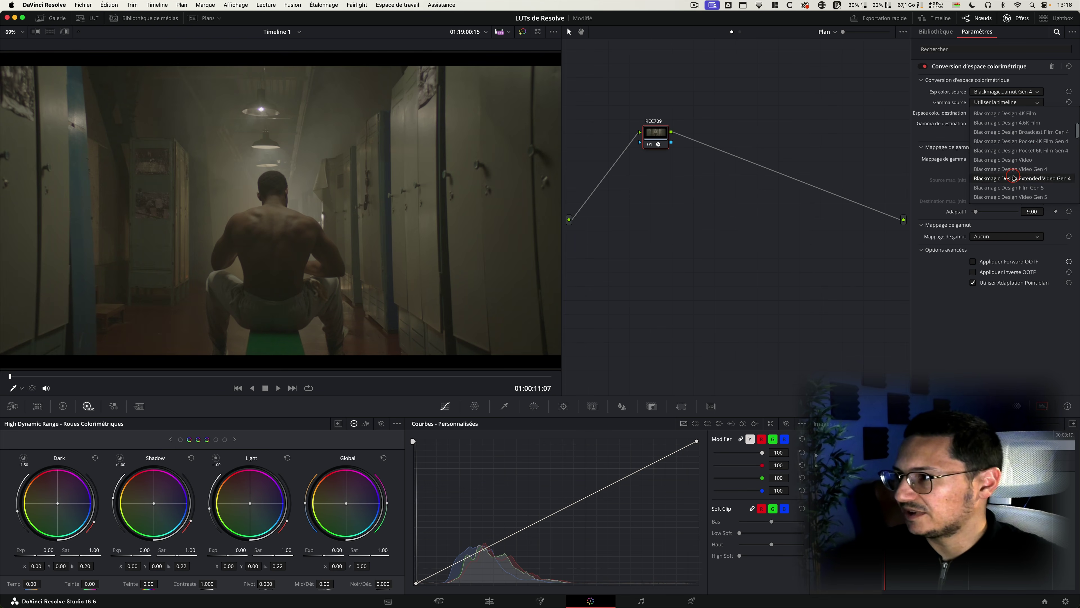
pyautogui.scroll(-3, 1021, 171)
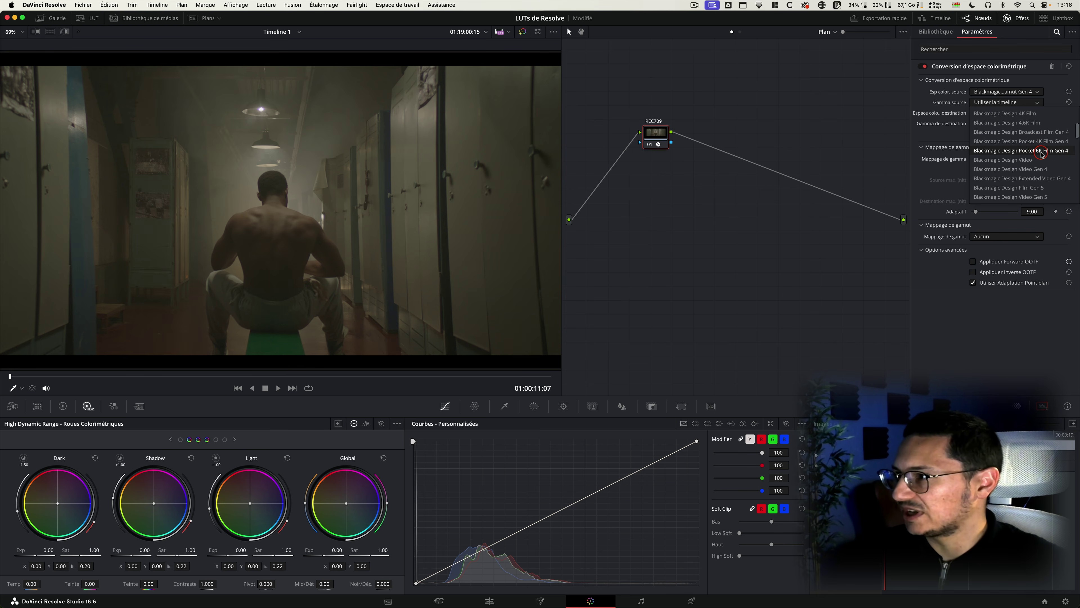
pyautogui.click(1056, 151)
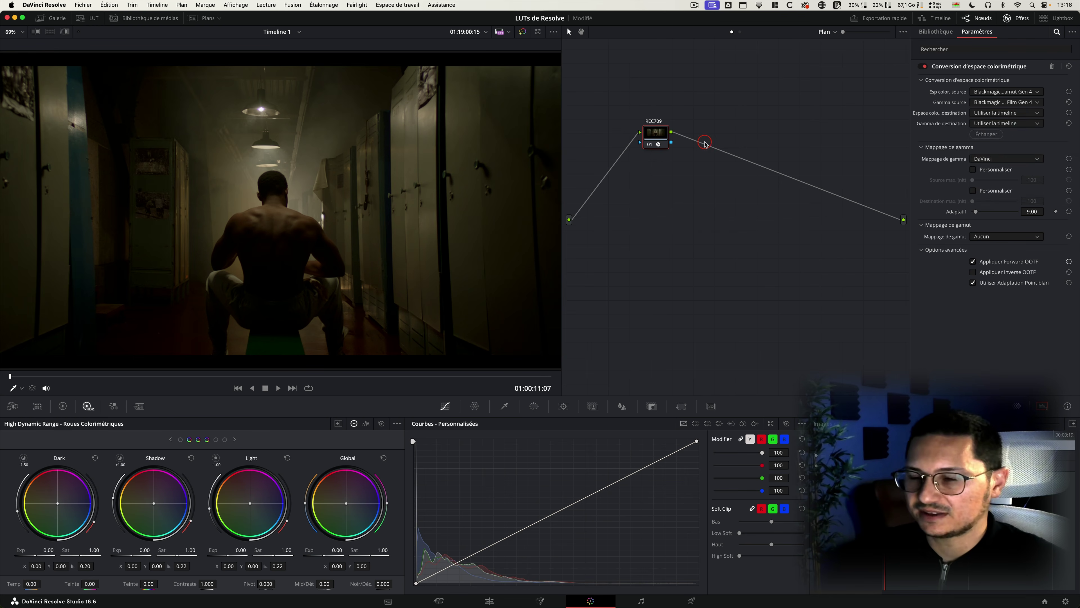
# - Set the REC709 node conversion's destination colour space to Rec.709 and destination gamma to Gamma 2.4
pyautogui.click(1015, 112)
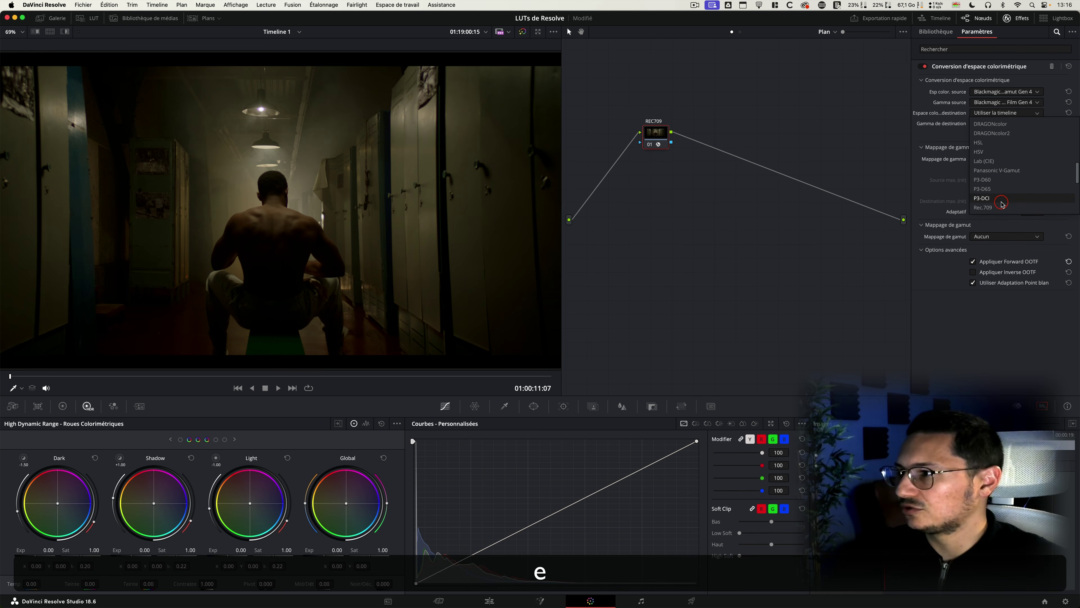
pyautogui.click(995, 207)
pyautogui.click(1005, 123)
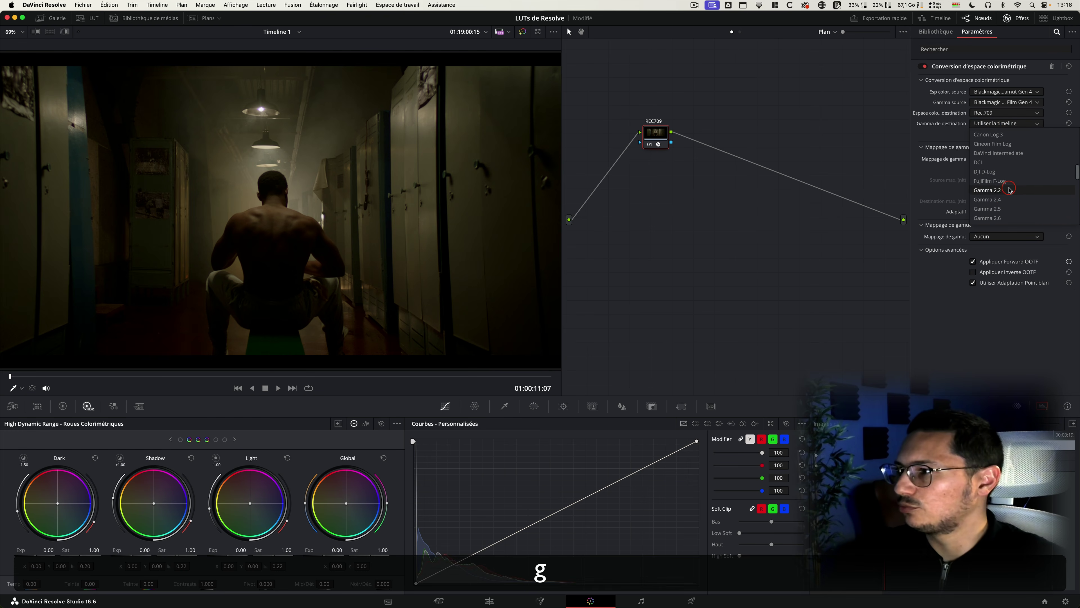
pyautogui.click(996, 200)
# - Play the clip to check the Rec.709 conversion, stop playback and return to the first frame
pyautogui.press('space')
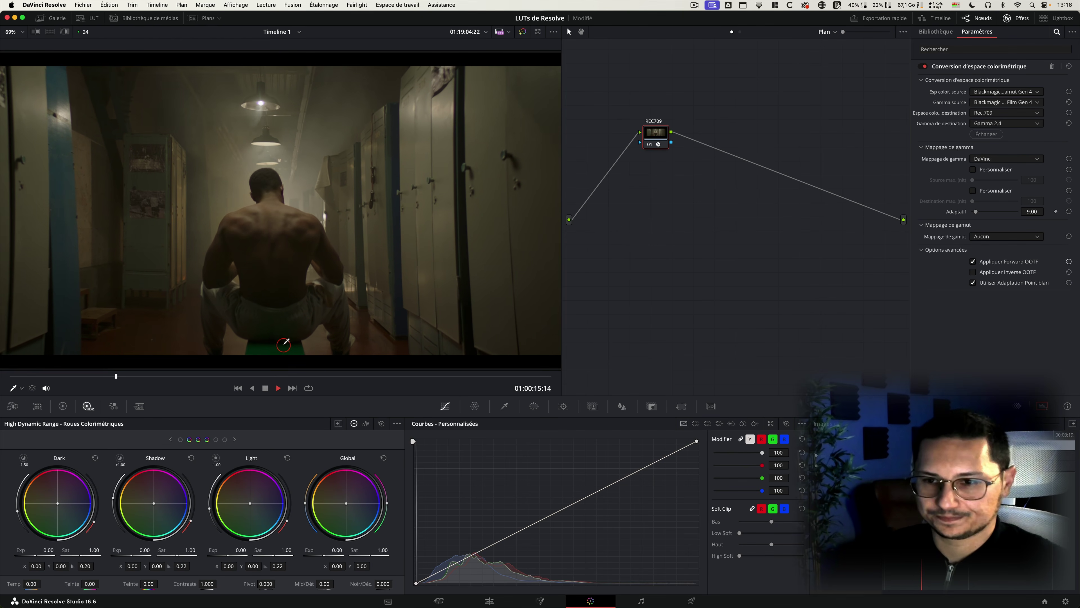
pyautogui.press('space')
pyautogui.moveTo(149, 376); pyautogui.dragTo(2, 376)
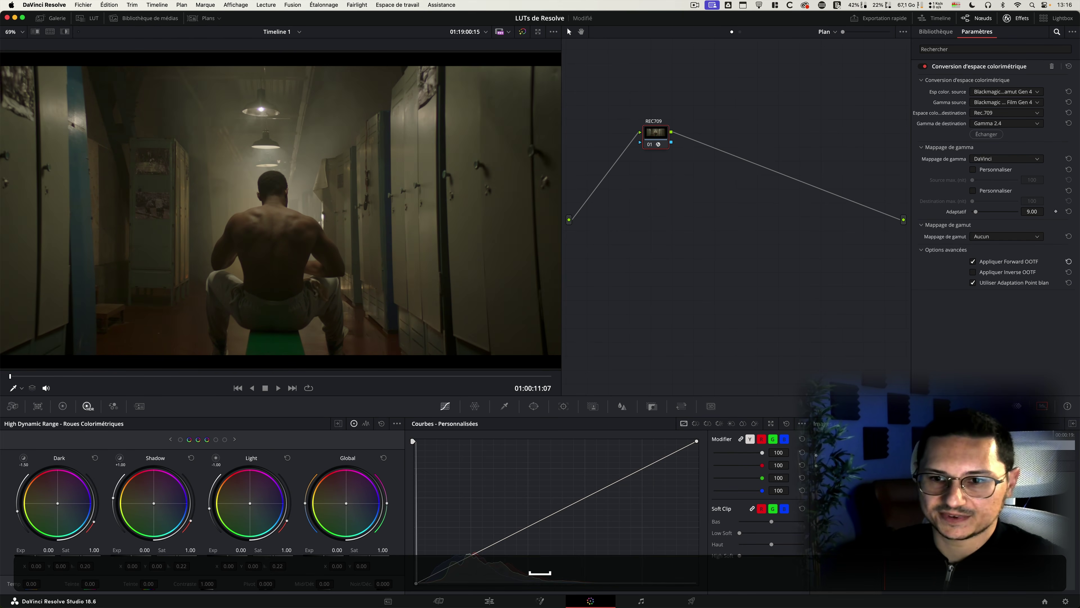
# - Add a serial node after the REC709 node and label it LUT
pyautogui.moveTo(657, 135); pyautogui.dragTo(679, 131)
pyautogui.hotkey('alt', 's')
pyautogui.press('Tab')
pyautogui.write('LUT')
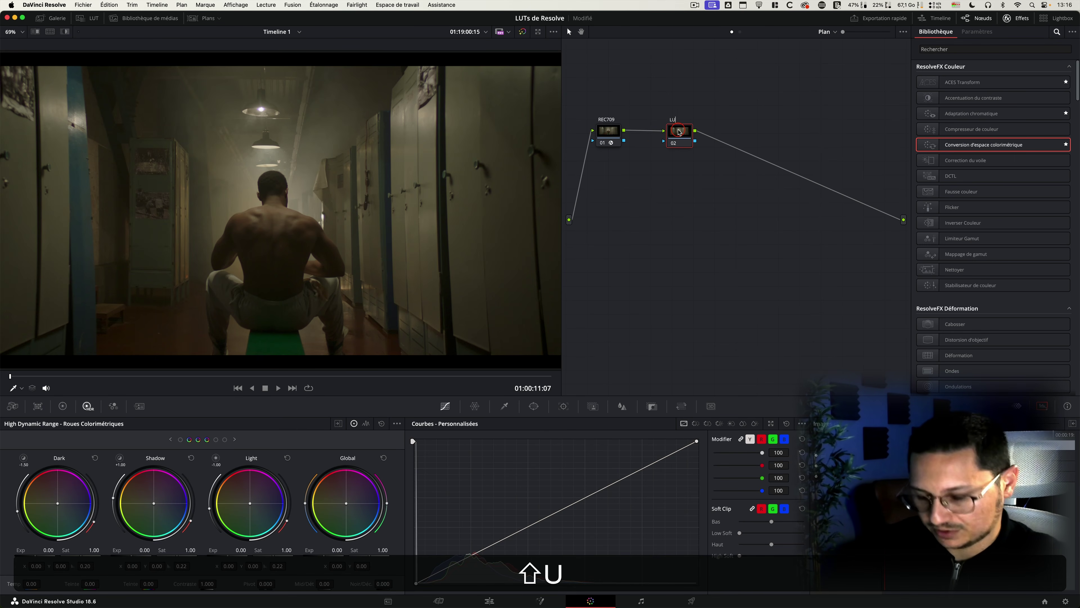
pyautogui.hotkey('shift', 'Return')
# - Apply a Conversion d'espace colorimétrique effect to the new LUT node with source colour space Rec.709 and source gamma Gamma 2.4
pyautogui.moveTo(979, 145); pyautogui.dragTo(680, 131)
pyautogui.click(999, 91)
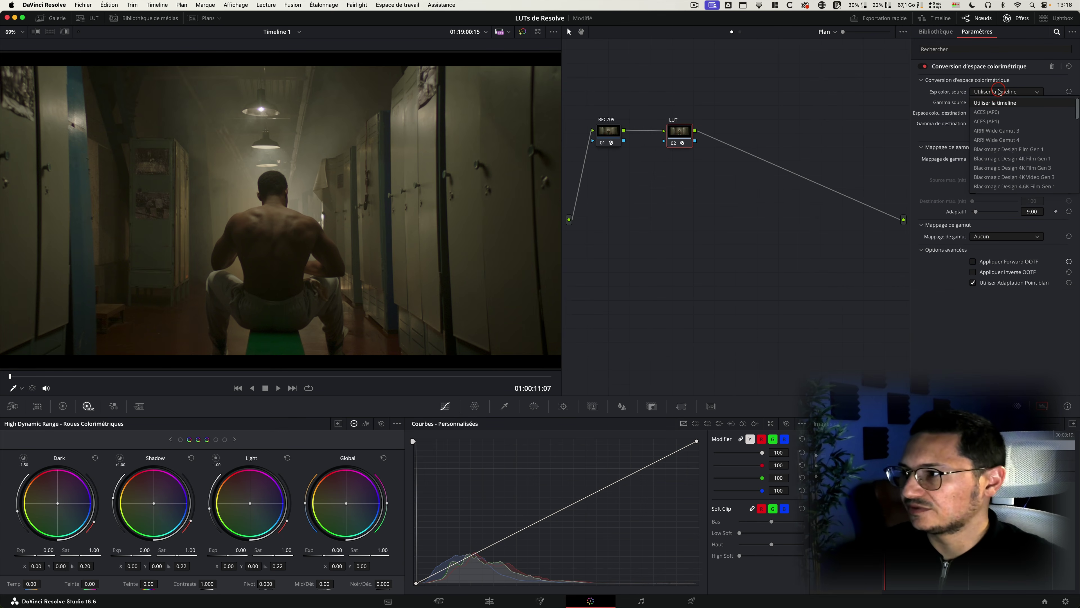
pyautogui.press('e')
pyautogui.click(999, 187)
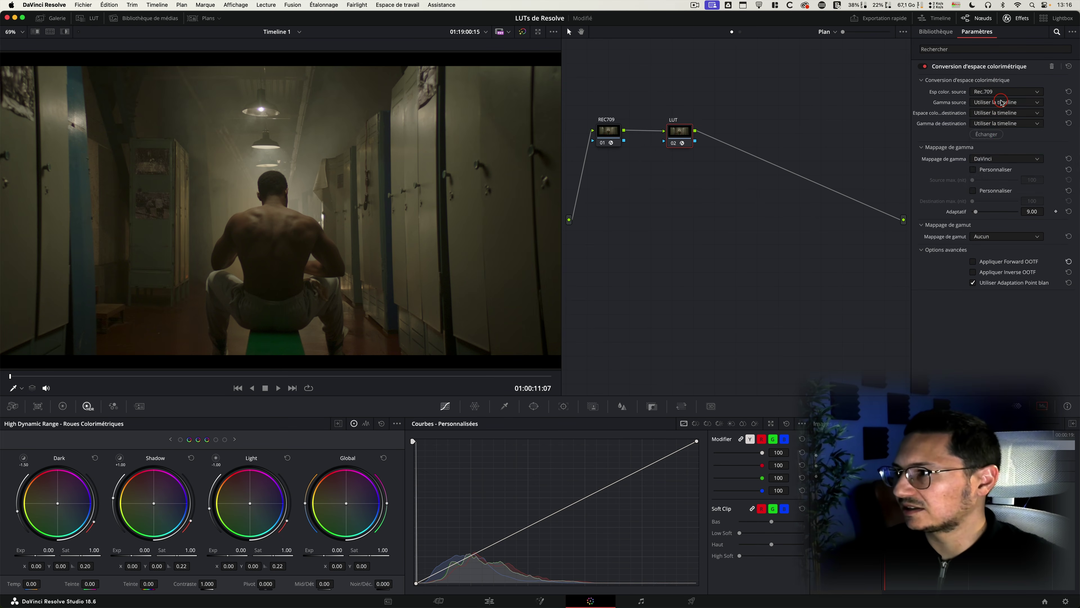
pyautogui.click(1006, 102)
pyautogui.press('g')
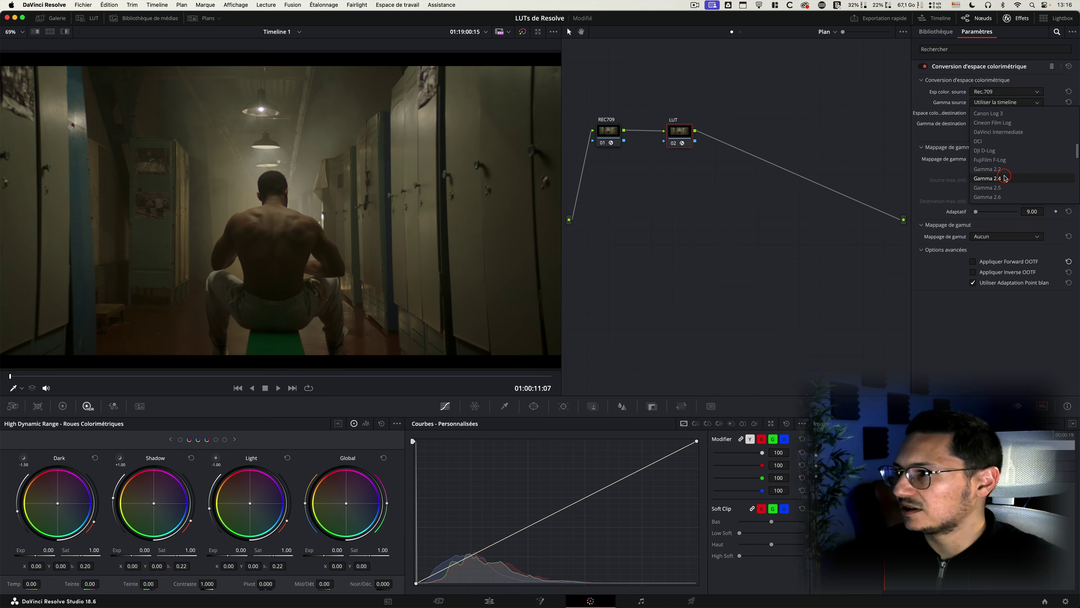
pyautogui.click(1010, 178)
# - Set the LUT node's destination colour space to Rec.709 and its destination gamma to Cineon Film Log
pyautogui.click(1000, 113)
pyautogui.press('e')
pyautogui.click(991, 208)
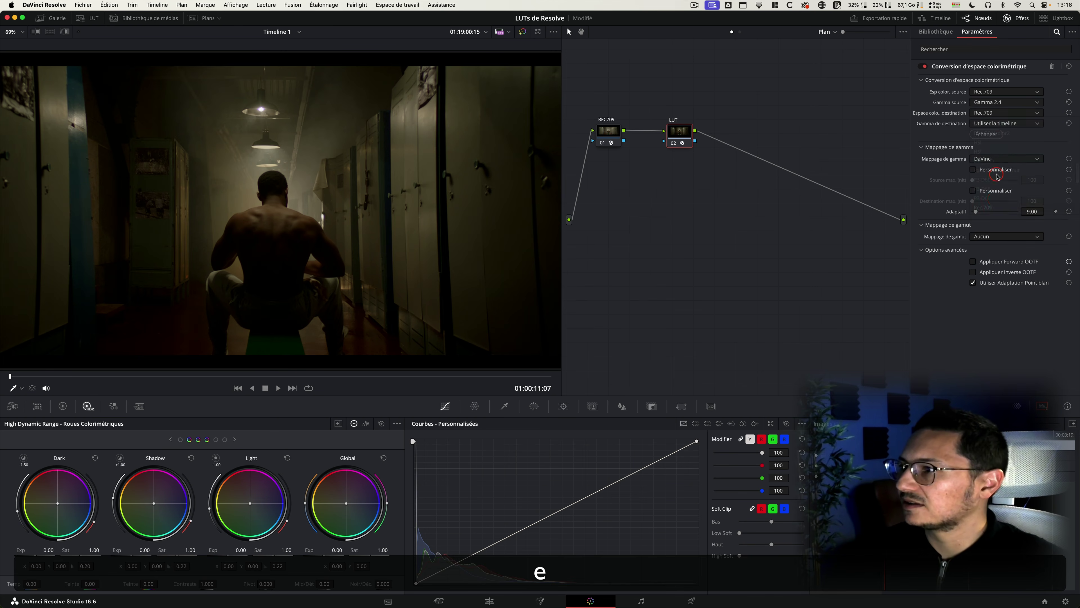
pyautogui.click(1006, 124)
pyautogui.press('c')
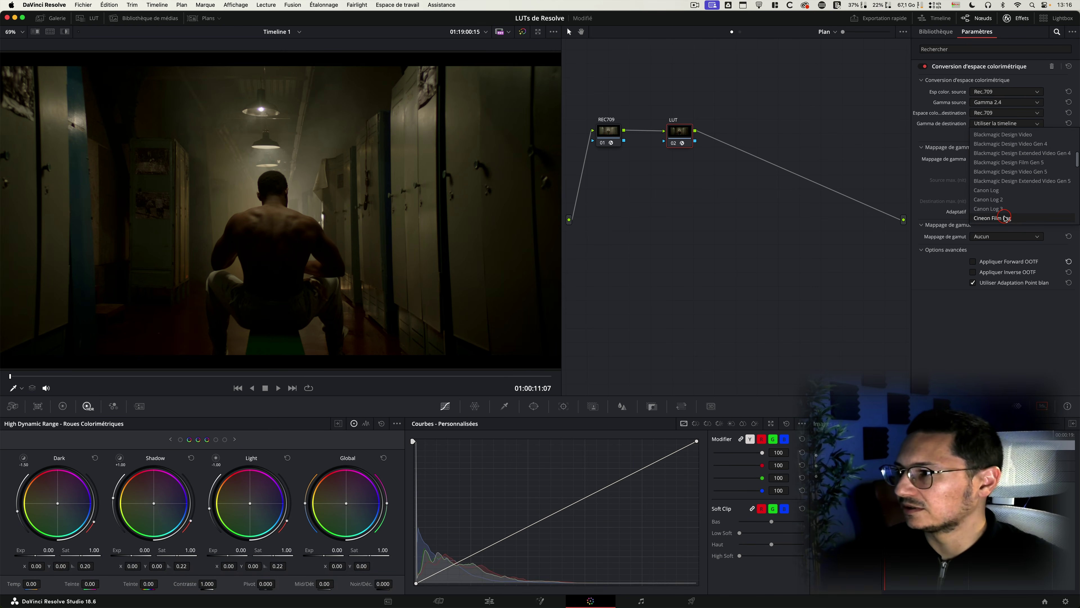
pyautogui.click(993, 218)
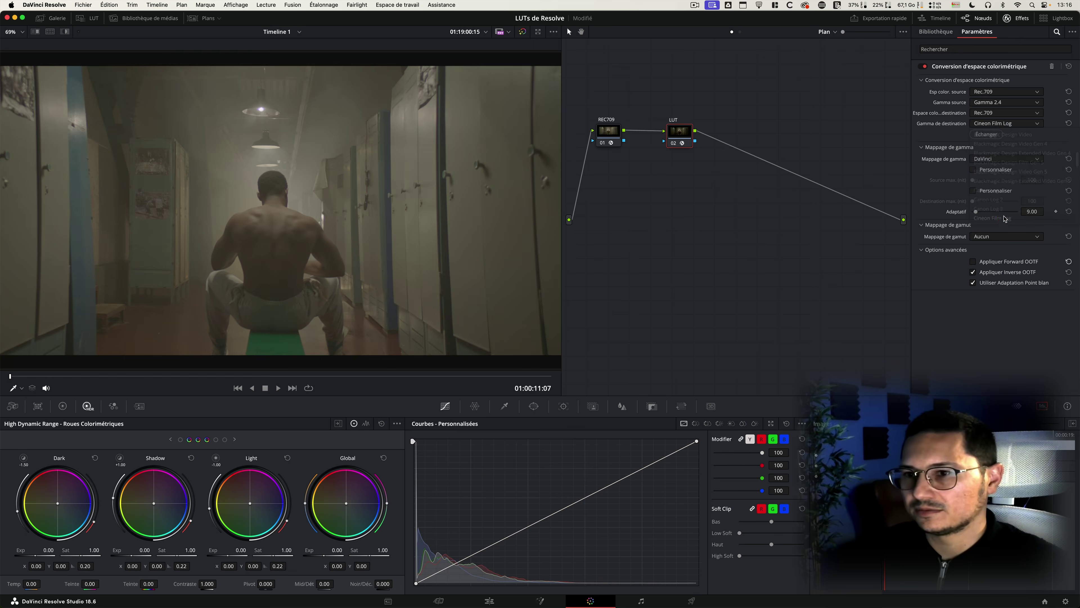
# - Apply the Rec709 Kodak 2383 D55 film look to the LUT node, close the LUT browser and preview the clip full screen
pyautogui.click(94, 20)
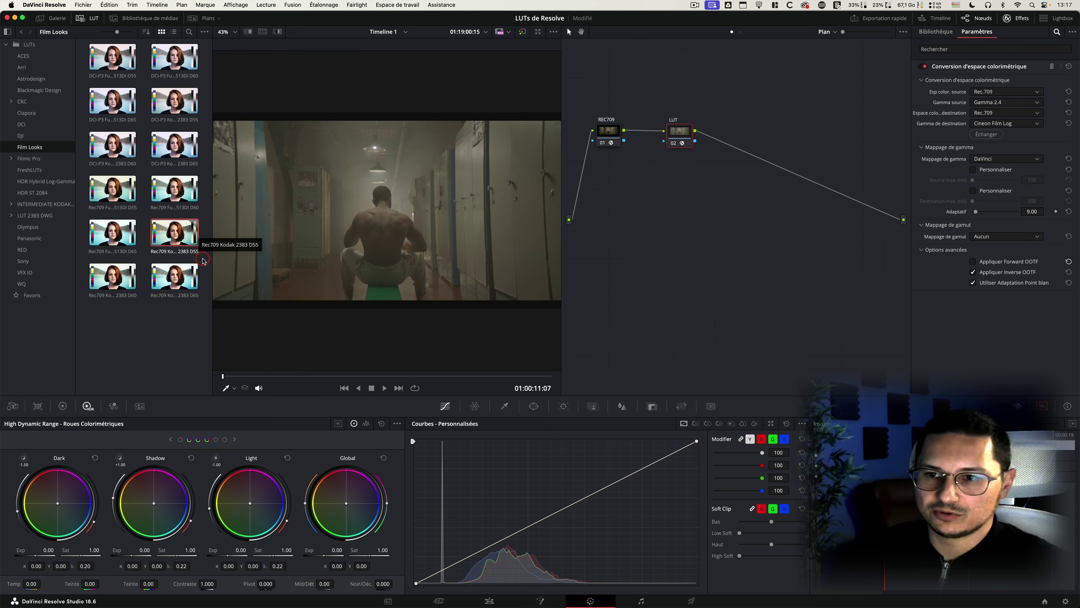
pyautogui.doubleClick(186, 238)
pyautogui.click(85, 20)
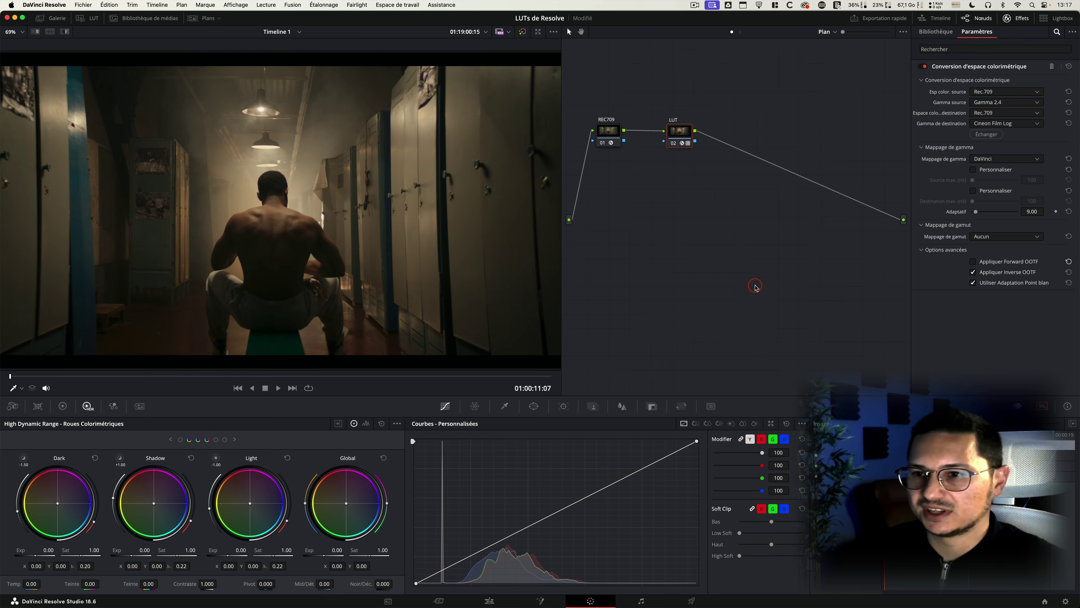
pyautogui.press('super+f')
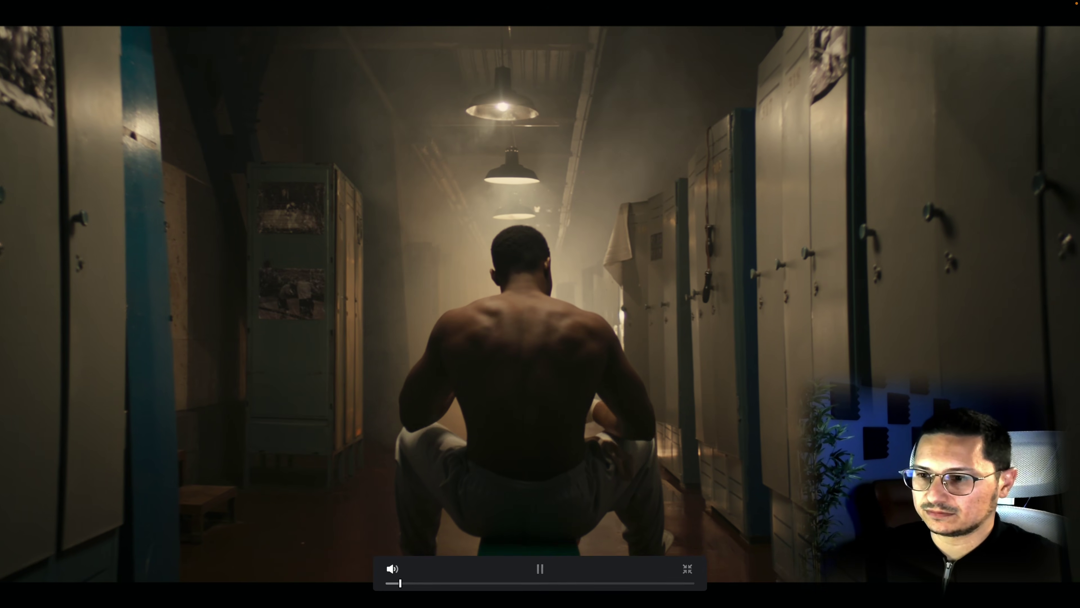
pyautogui.press('super+f')
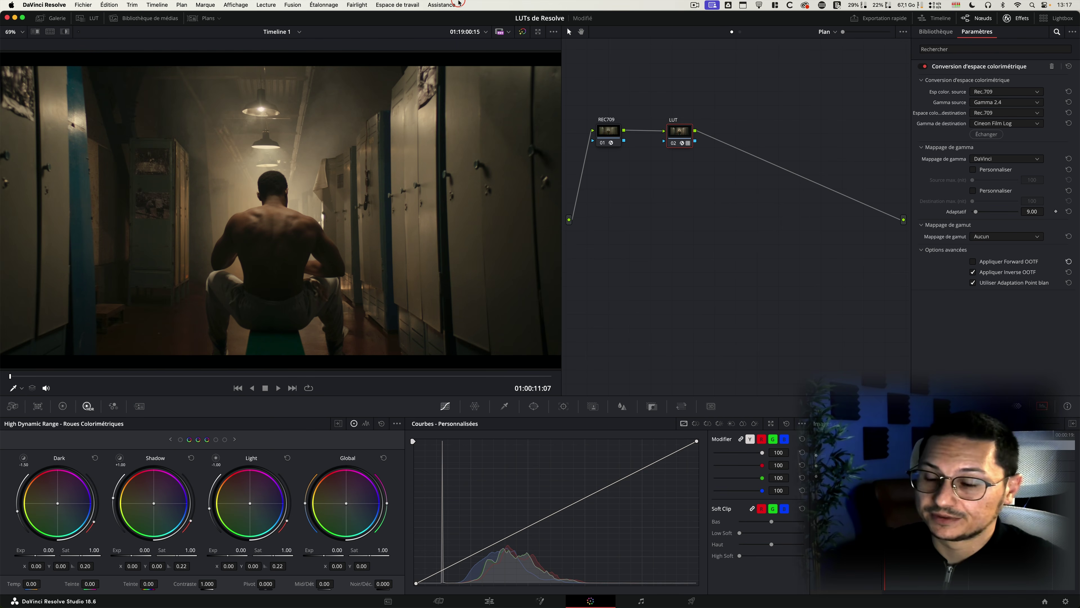
# - Set the project's colour science to DaVinci YRGB Color Managed and save the project settings
pyautogui.click(1065, 600)
pyautogui.click(566, 117)
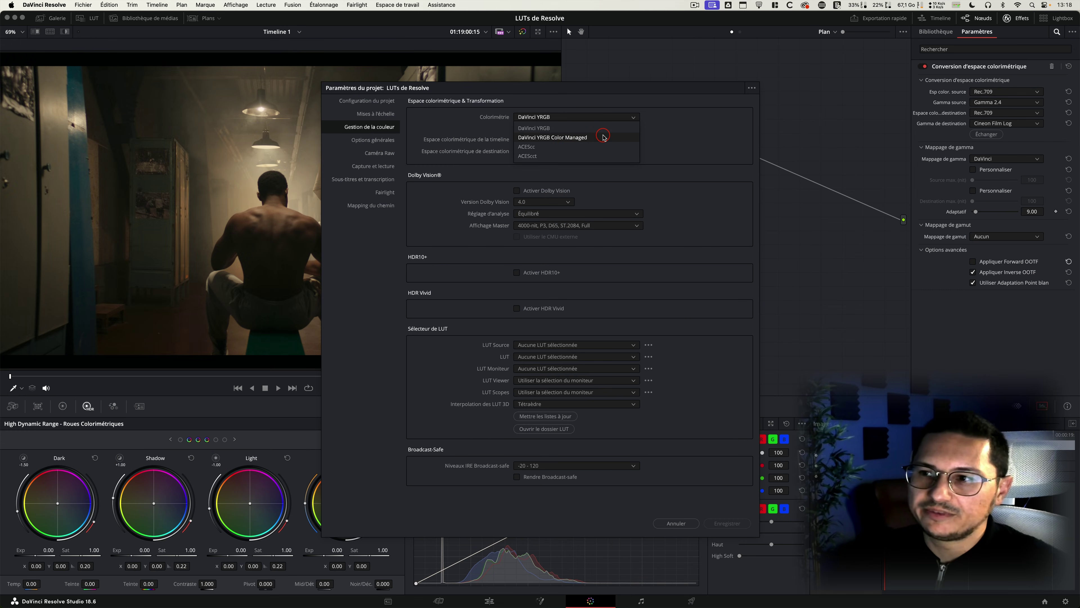
pyautogui.click(581, 137)
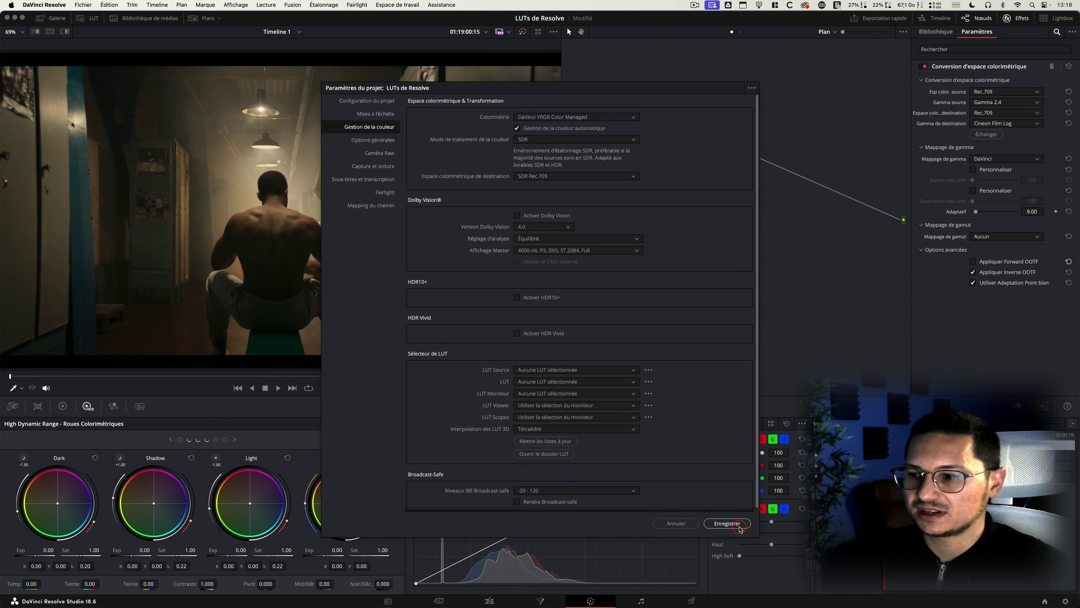
pyautogui.click(737, 526)
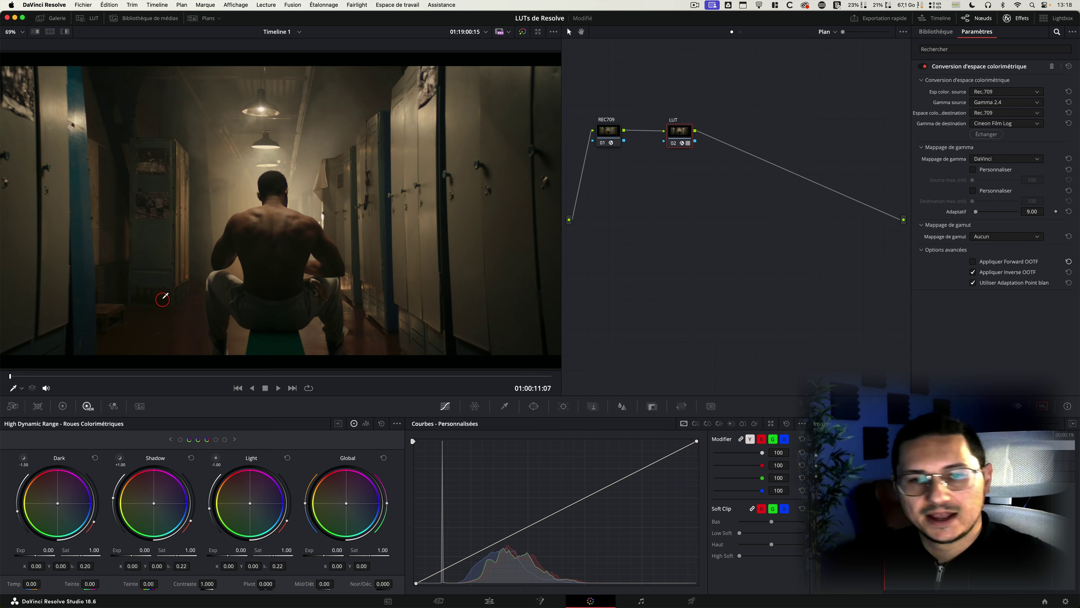
# - Reset the clip's node graph to a single empty node and show the timeline's clip thumbnails
pyautogui.rightClick(661, 178)
pyautogui.click(680, 183)
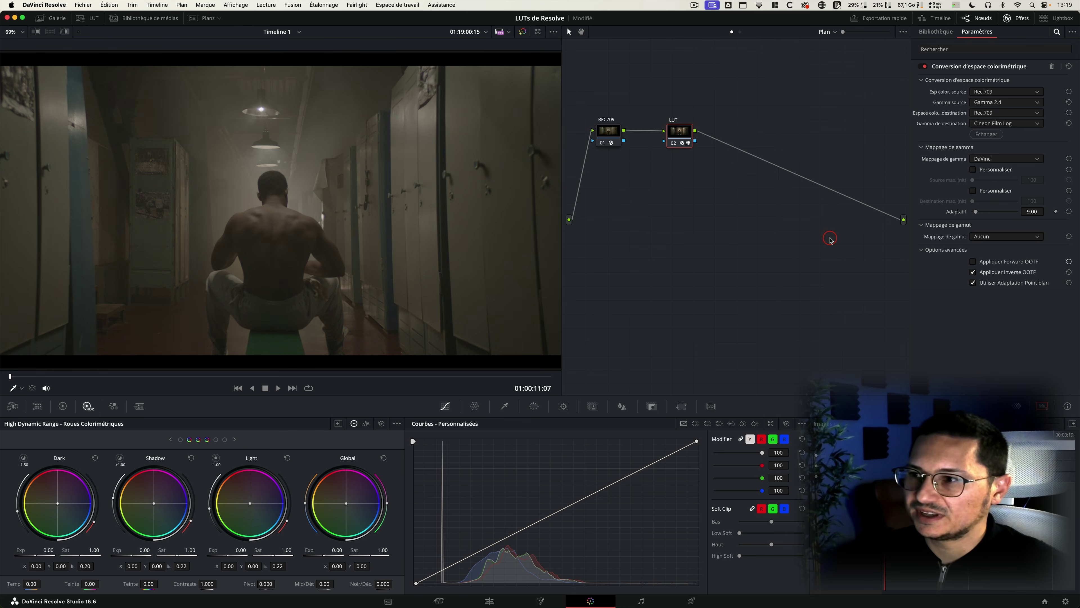
pyautogui.click(205, 18)
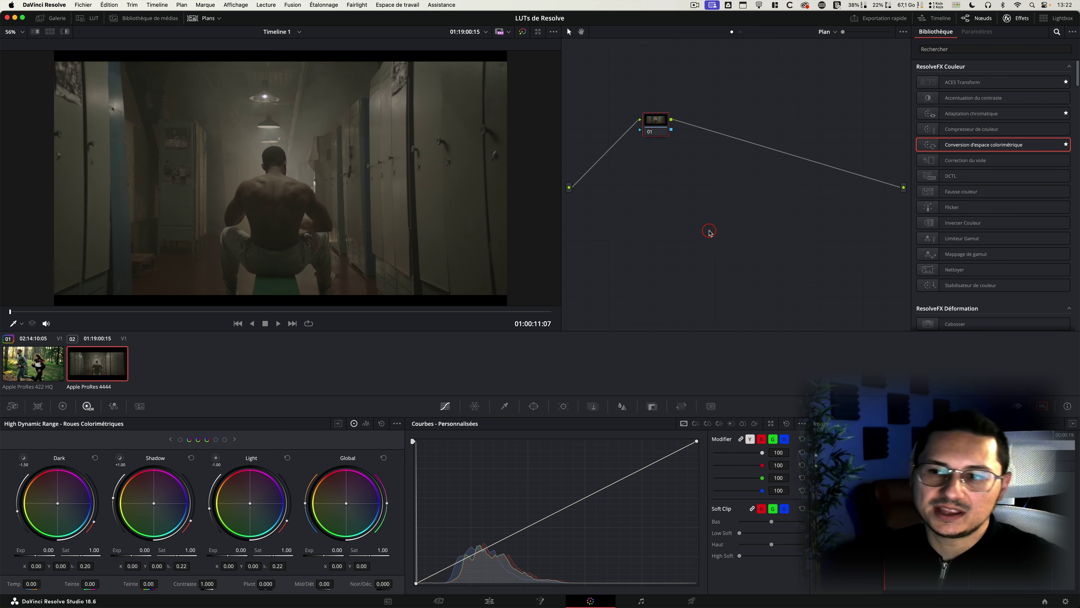
# - Set the locker-room clip's source colour space to Blackmagic Design Pocket 6K Film Gen 4
pyautogui.rightClick(102, 364)
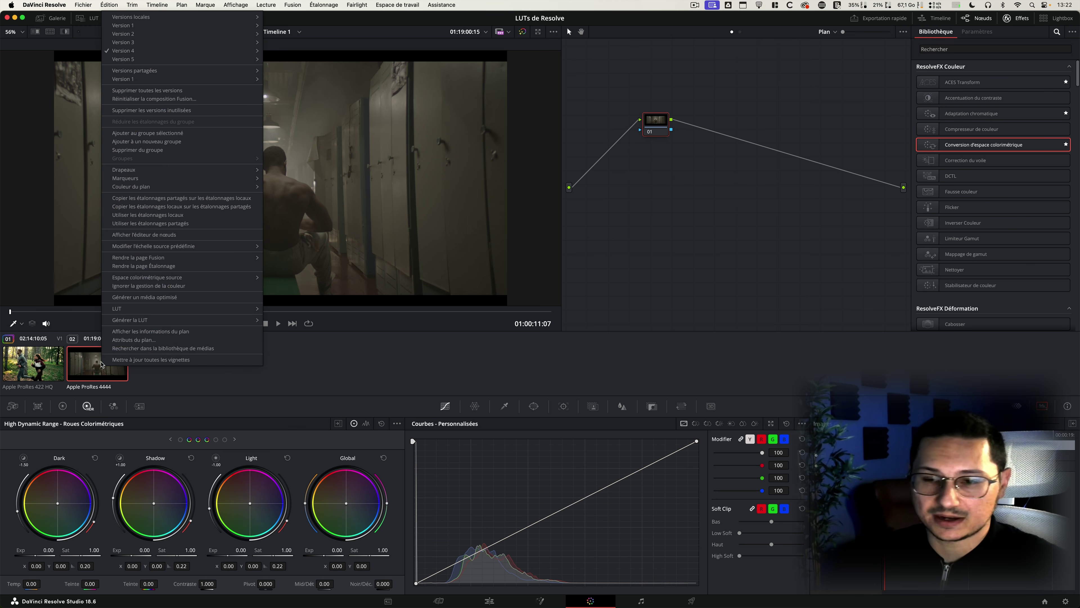
pyautogui.click(165, 279)
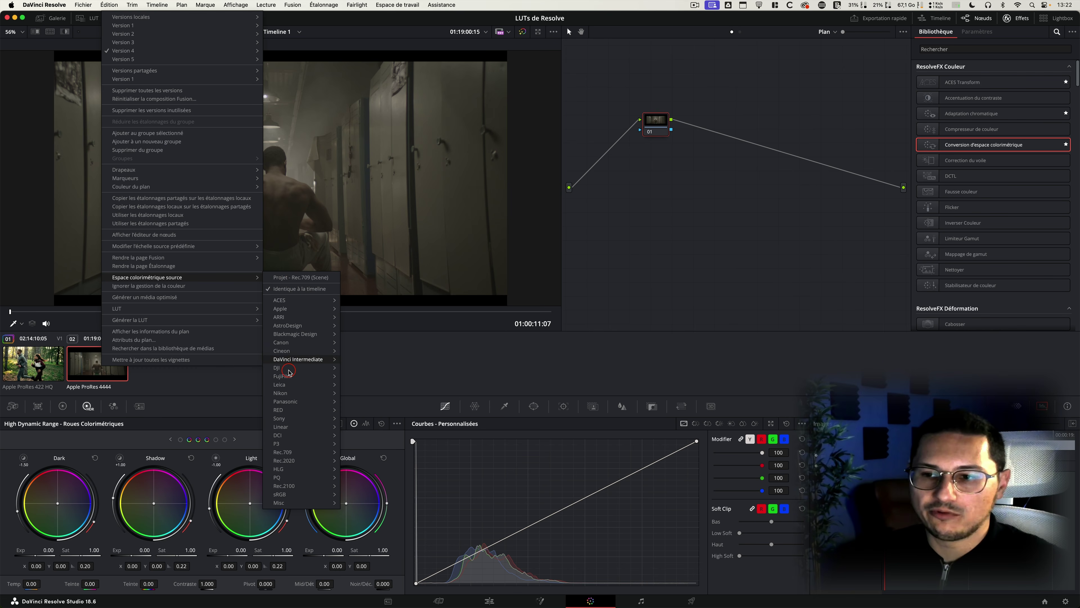
pyautogui.moveTo(298, 361)
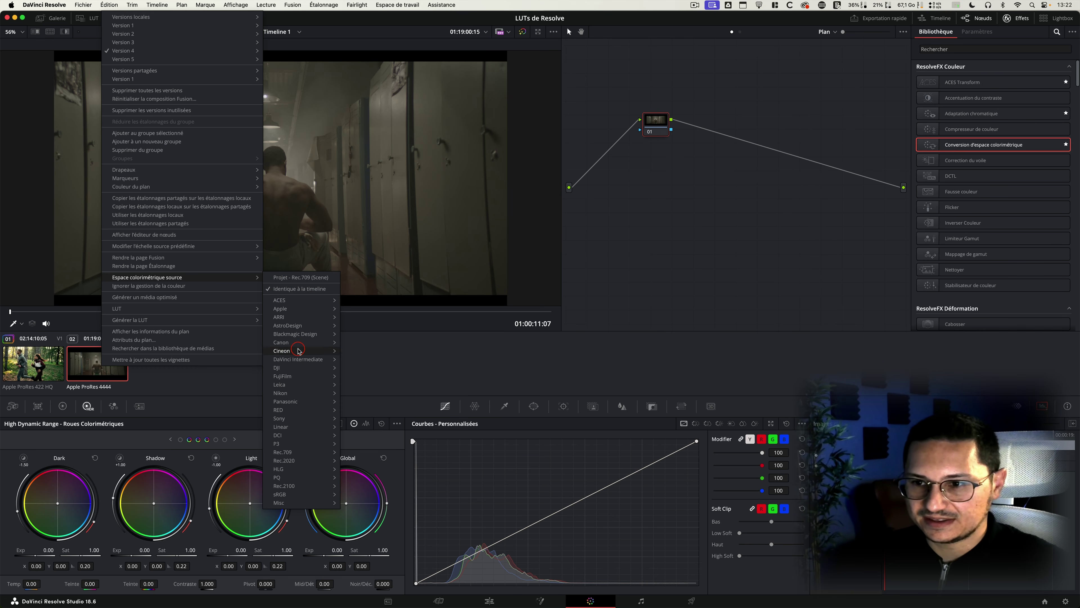
pyautogui.click(299, 334)
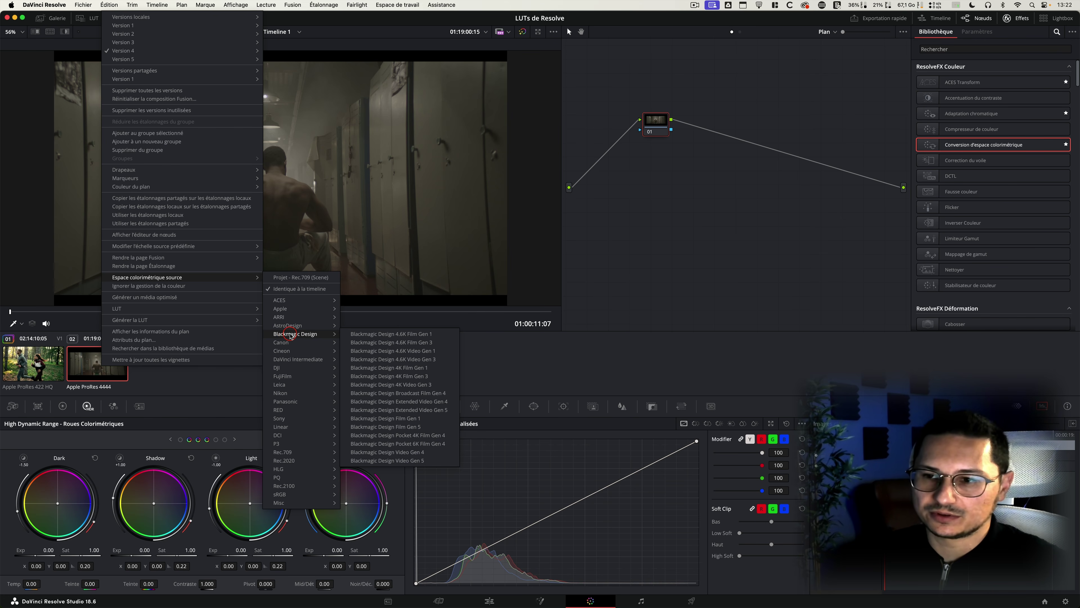
pyautogui.click(438, 445)
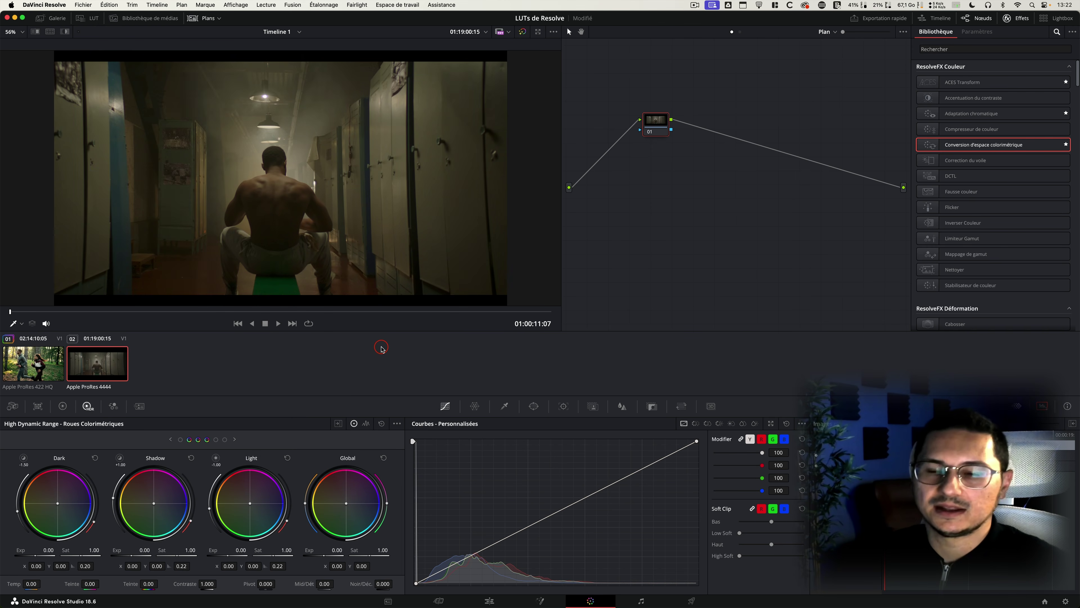
# - Hide the timeline's clip thumbnails and play back the locker-room clip briefly
pyautogui.click(207, 19)
pyautogui.press('space')
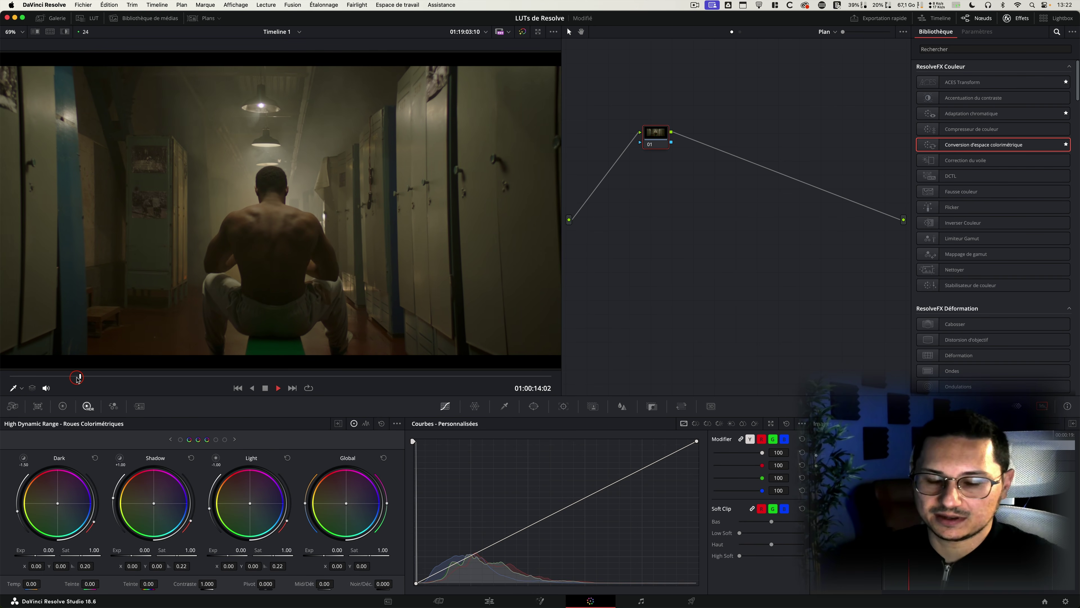
pyautogui.press('space')
pyautogui.click(905, 140)
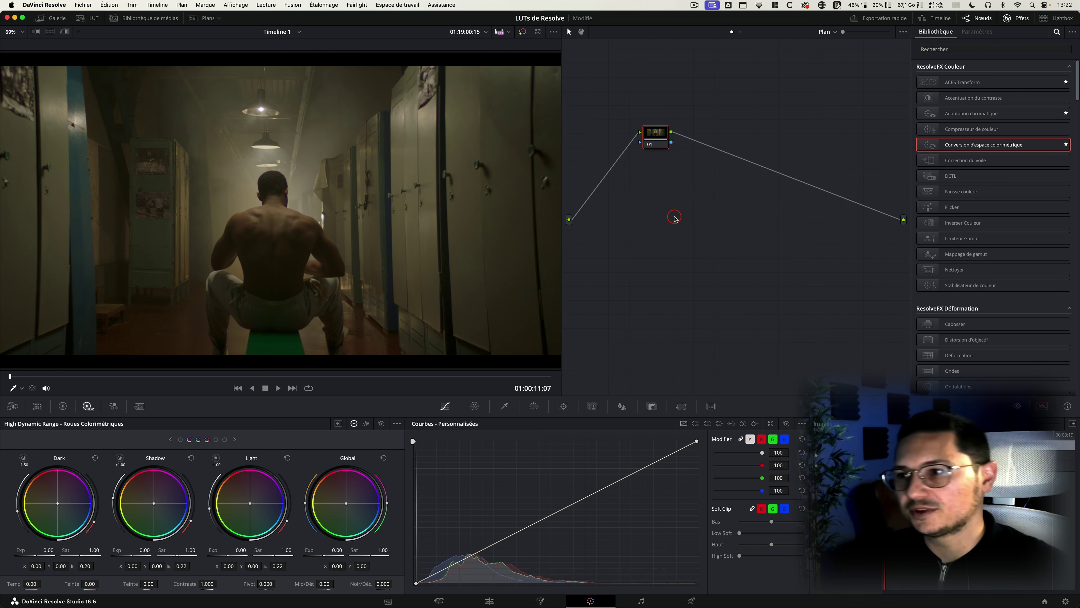
# - Add a Color Space Transform to node 01 with source colour space Rec.709 and source gamma Gamma 2.4
pyautogui.moveTo(1000, 147); pyautogui.dragTo(668, 149)
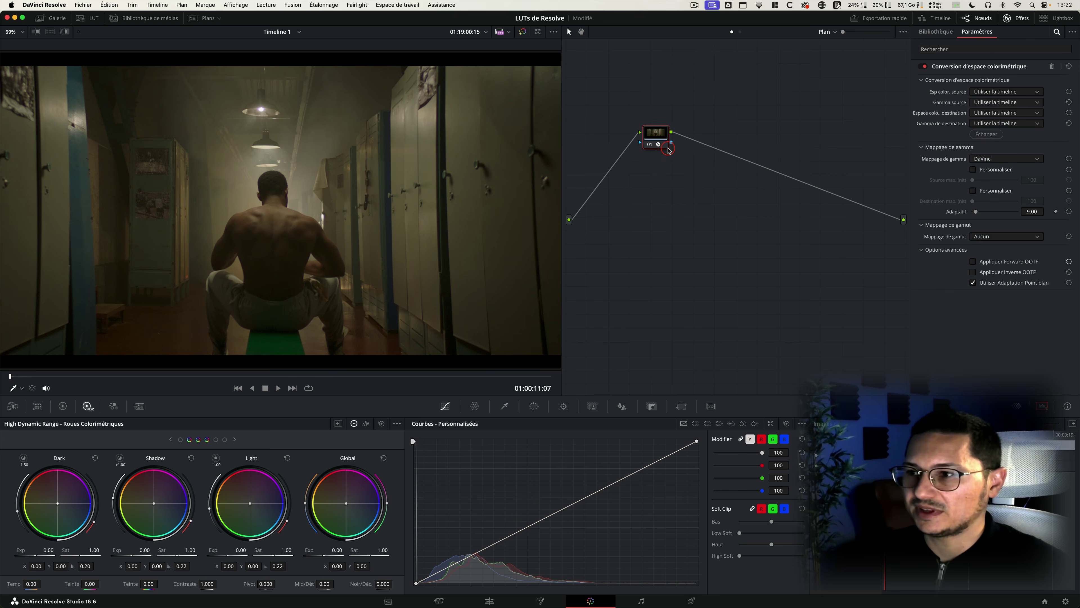
pyautogui.click(994, 93)
pyautogui.click(998, 188)
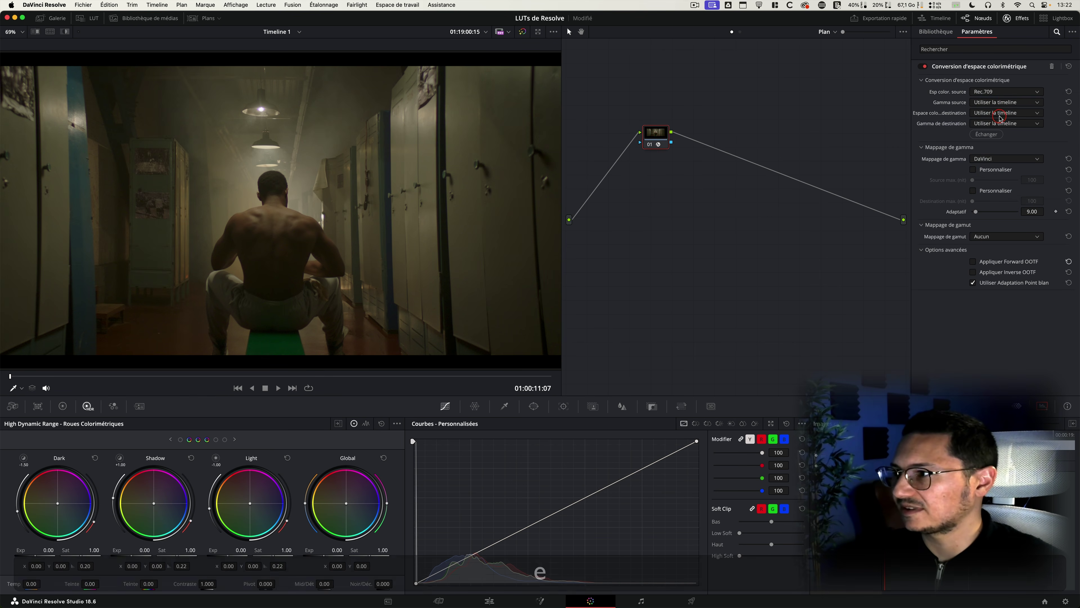
pyautogui.click(1006, 102)
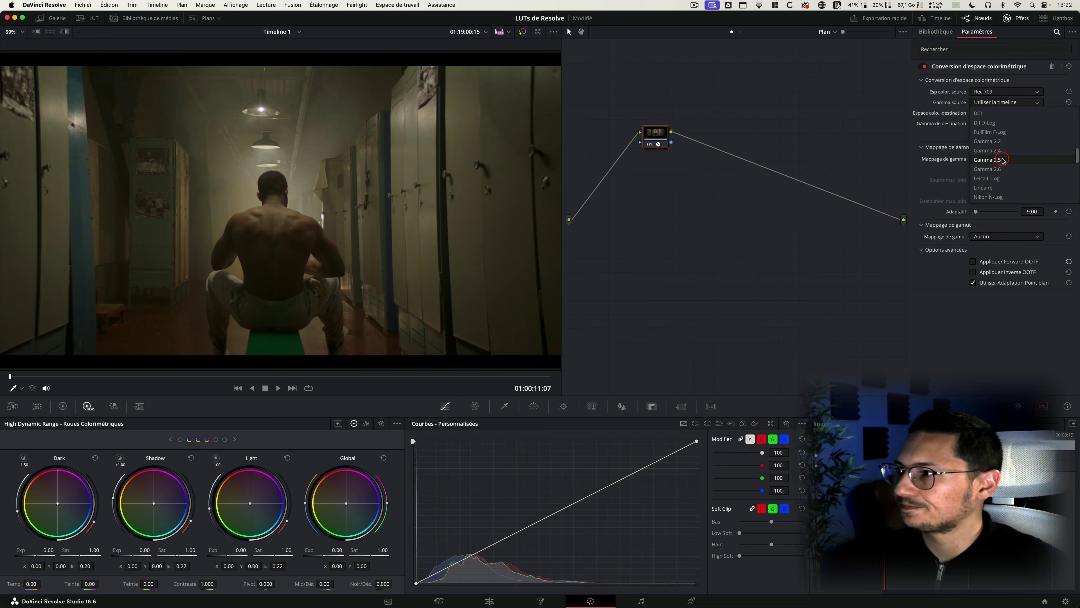
pyautogui.click(1003, 178)
# - Set the transform's destination colour space to Rec.709 and destination gamma to Cineon Film Log
pyautogui.click(1004, 113)
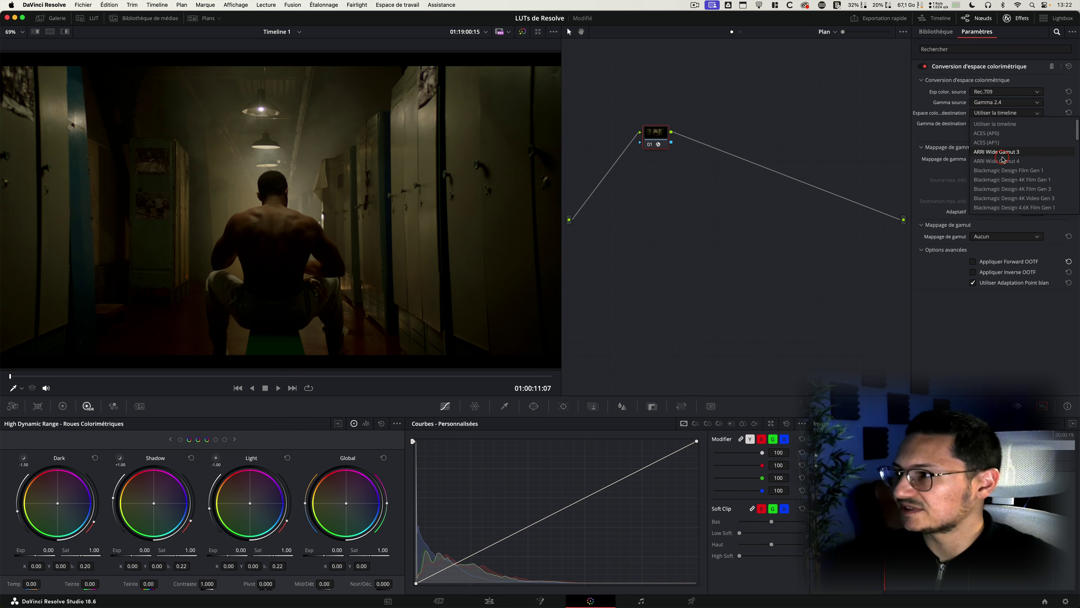
pyautogui.scroll(-5, 999, 200)
pyautogui.click(998, 207)
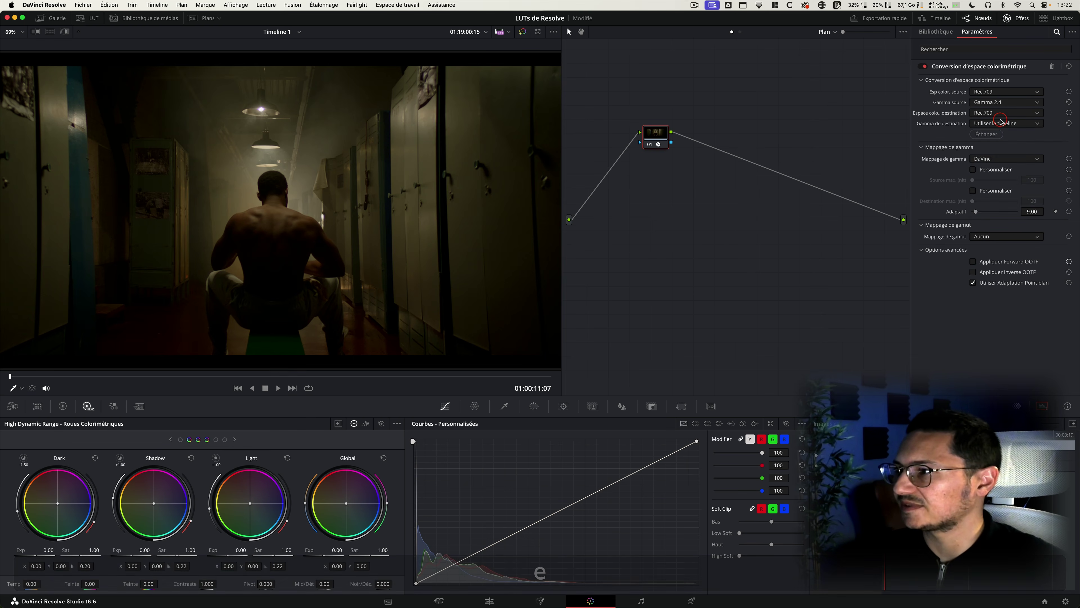
pyautogui.click(1005, 123)
pyautogui.click(1004, 217)
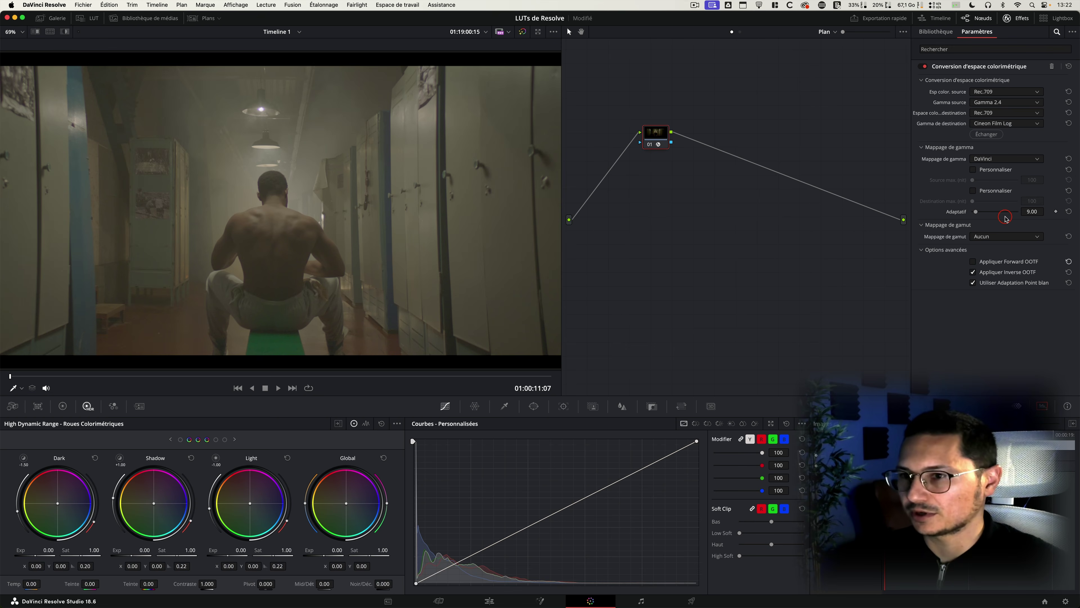
# - Apply the Rec709 Kodak 2383 D55 film look to node 01 and close the LUT browser
pyautogui.click(88, 24)
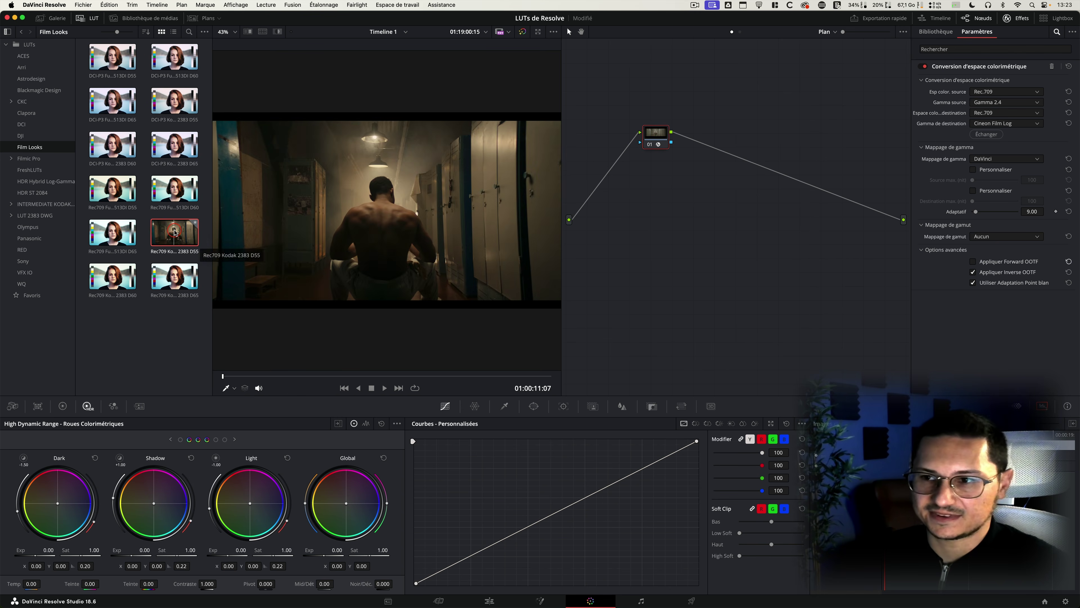
pyautogui.doubleClick(185, 238)
pyautogui.click(87, 18)
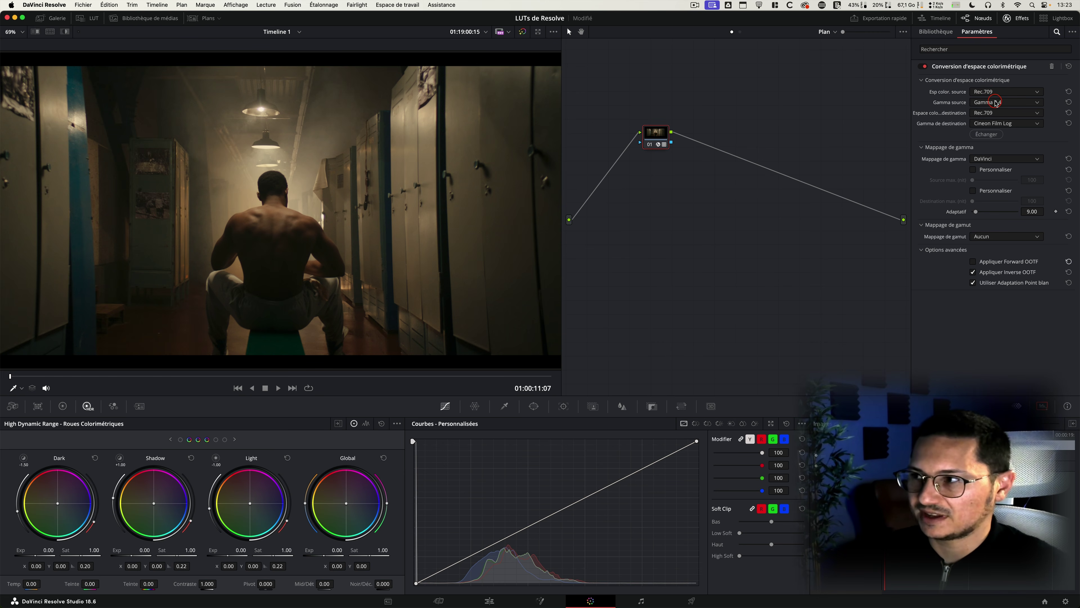
# - Review the project's colour management settings and close them without saving
pyautogui.click(1067, 601)
pyautogui.click(598, 123)
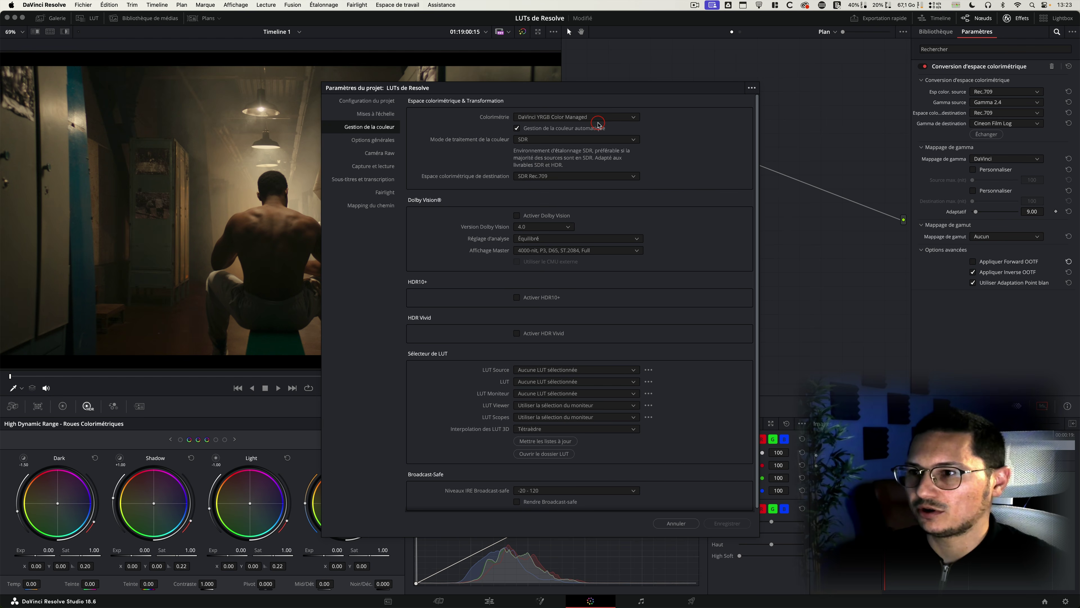
pyautogui.click(676, 523)
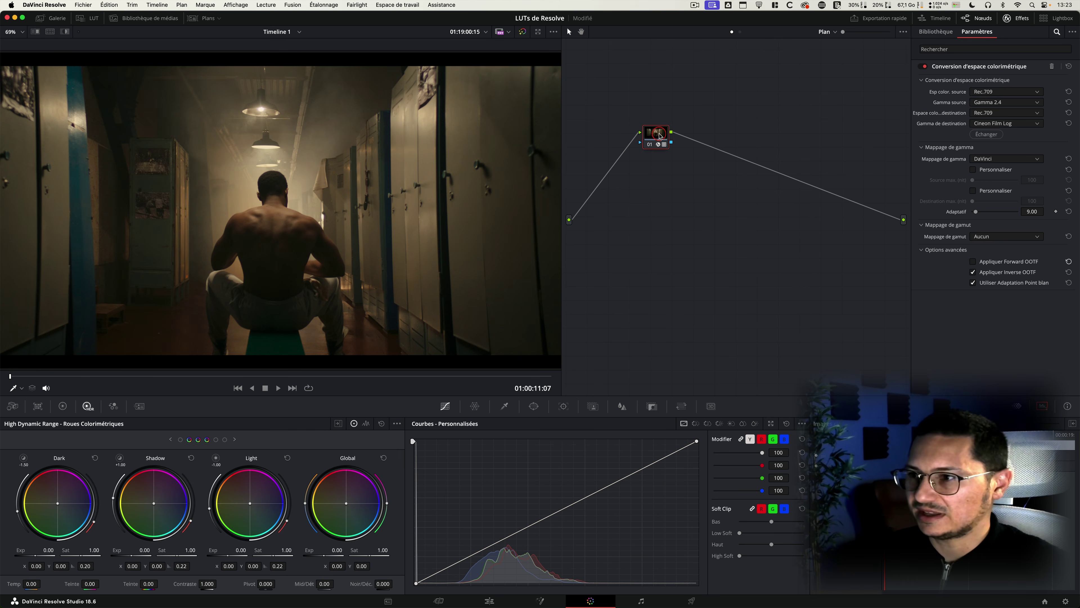
# - Add one serial node before and one after the node holding the Kodak film look
pyautogui.moveTo(655, 133); pyautogui.dragTo(684, 128)
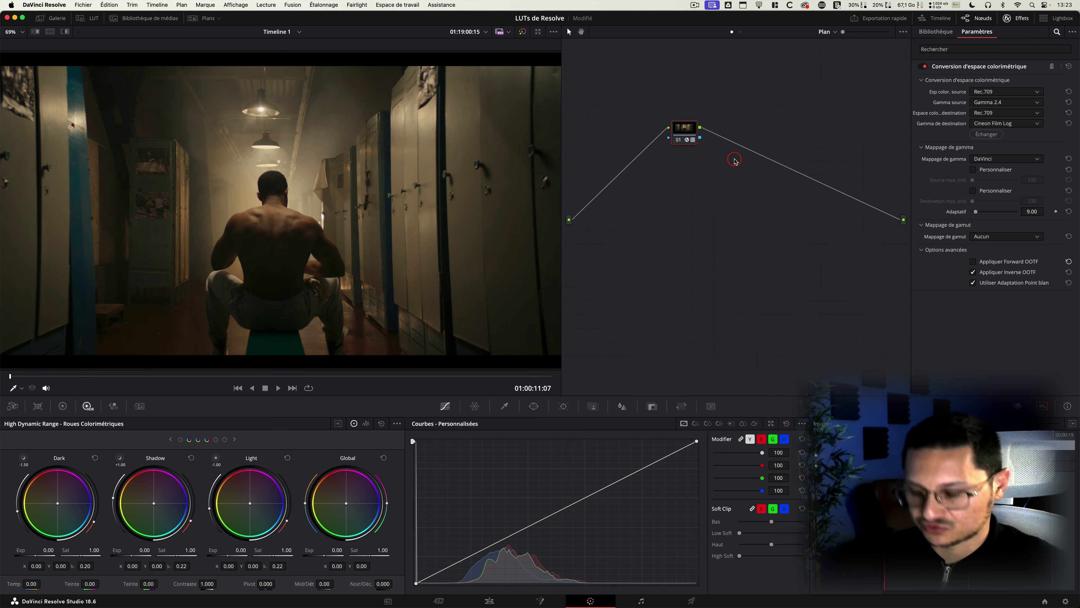
pyautogui.rightClick(688, 135)
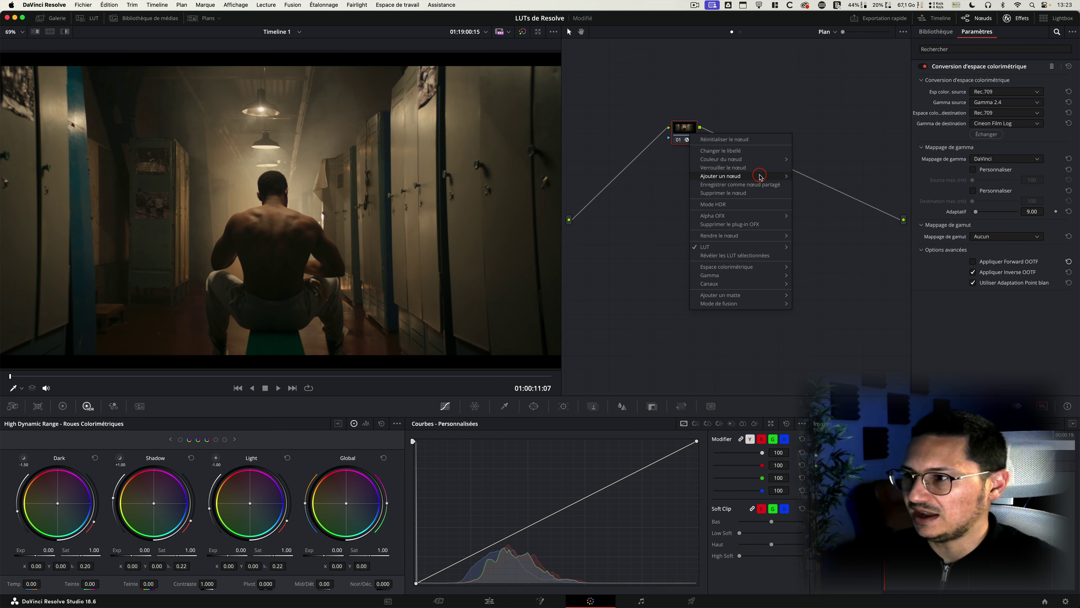
pyautogui.moveTo(759, 176)
pyautogui.click(885, 193)
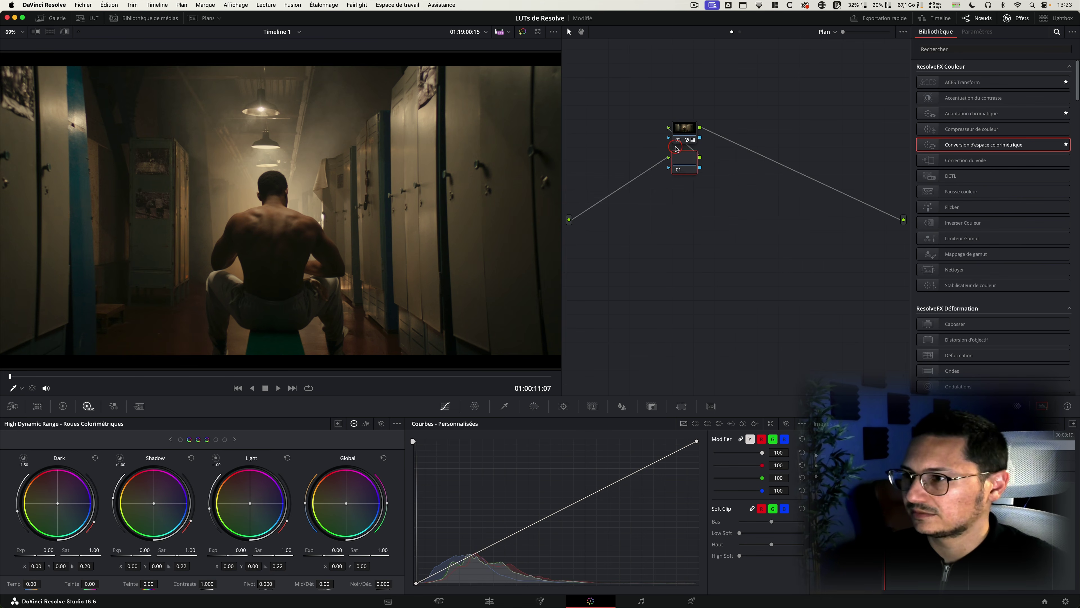
pyautogui.hotkey('alt', 's')
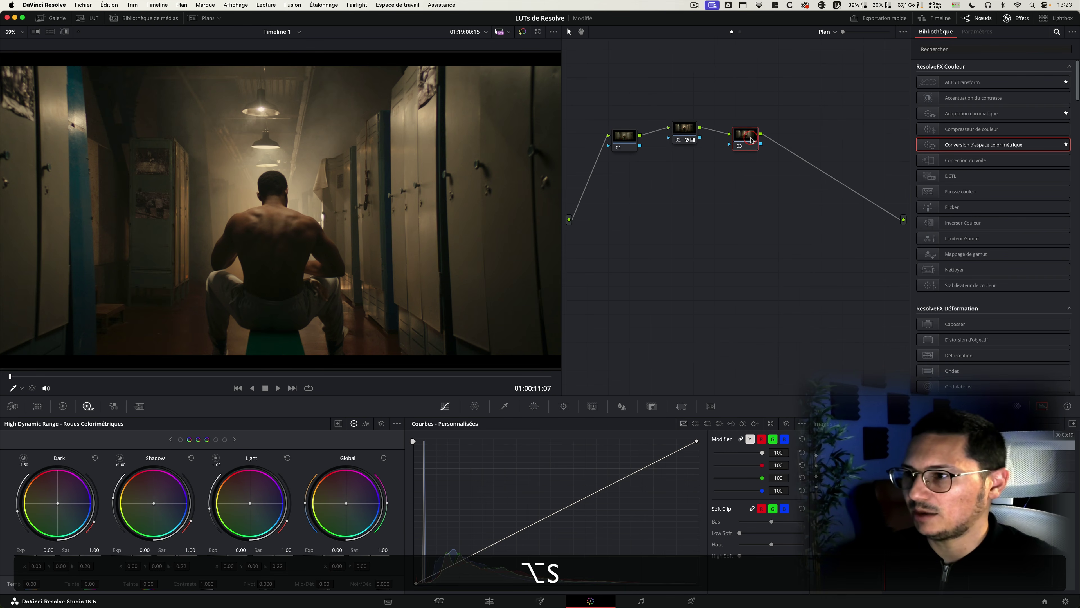
# - Label the middle node LUT
pyautogui.press('Tab')
pyautogui.write('LUT')
pyautogui.hotkey('shift', 'Return')
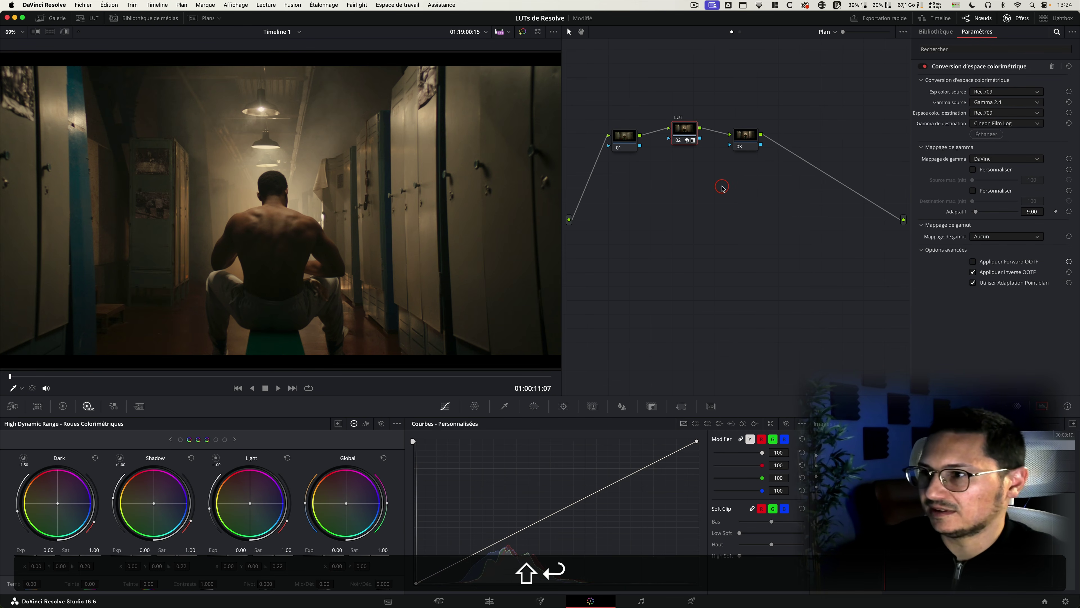
# - Label the first node in the chain DWG>REC
pyautogui.press('Tab')
pyautogui.click(693, 204)
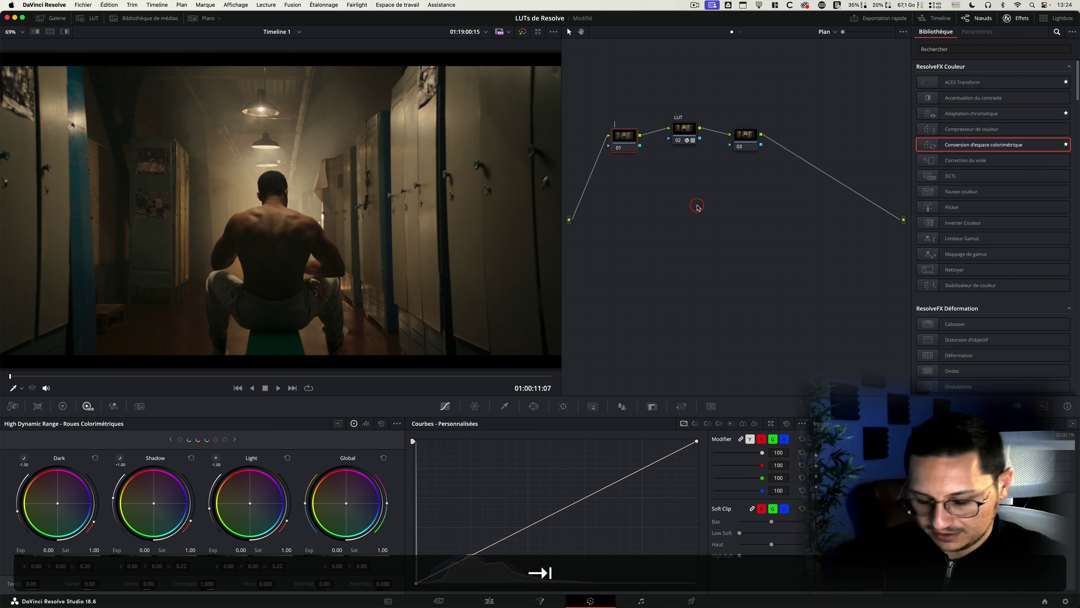
pyautogui.press('shift')
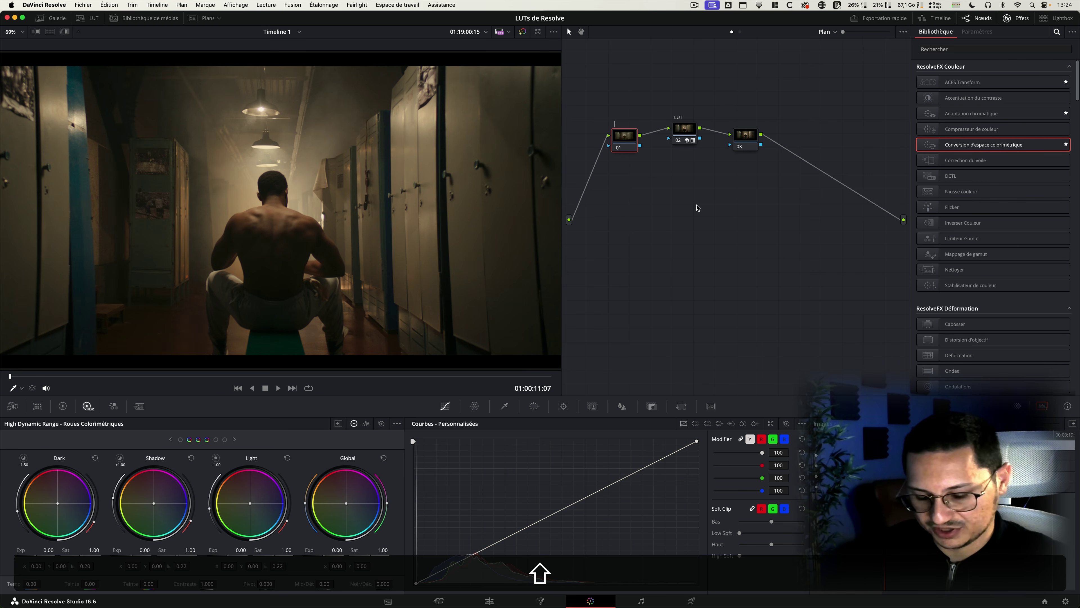
pyautogui.write('DWG')
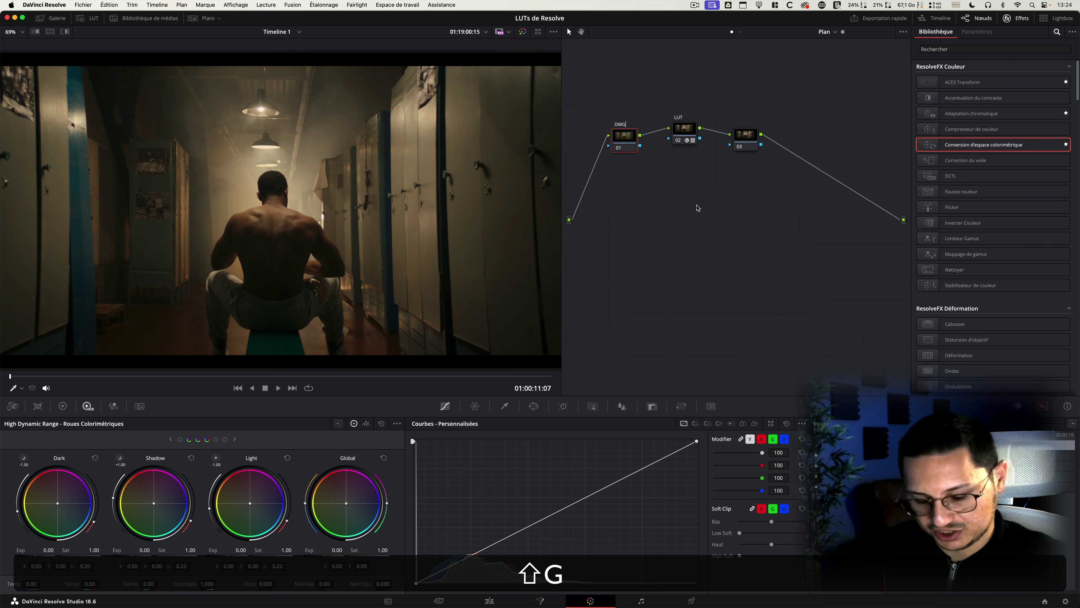
pyautogui.write('>REC')
pyautogui.press('Return')
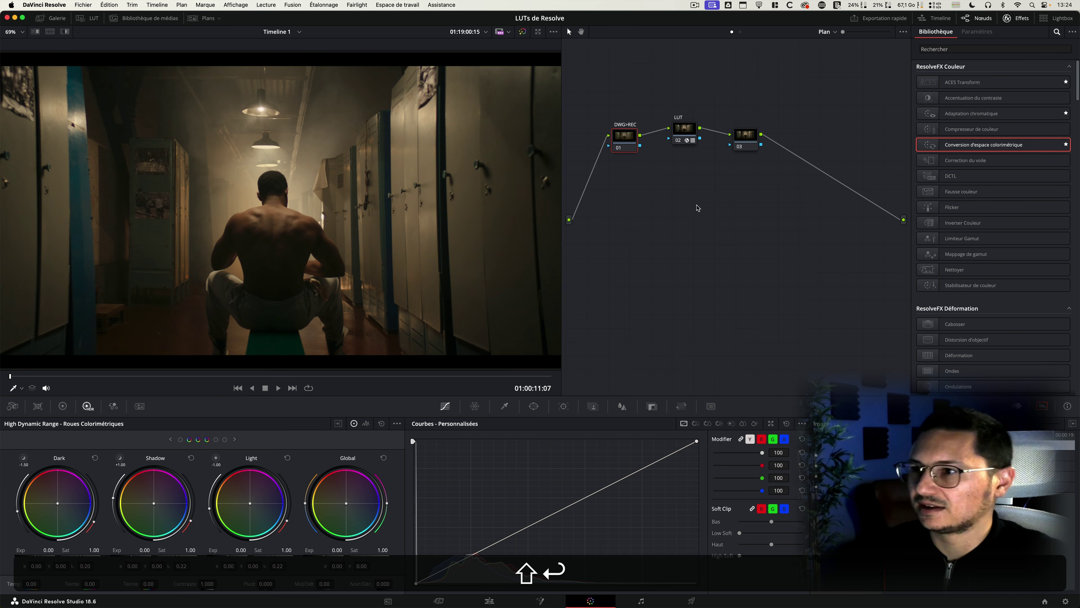
# - Label the last node in the chain REC>DWG
pyautogui.click(745, 135)
pyautogui.press('Tab')
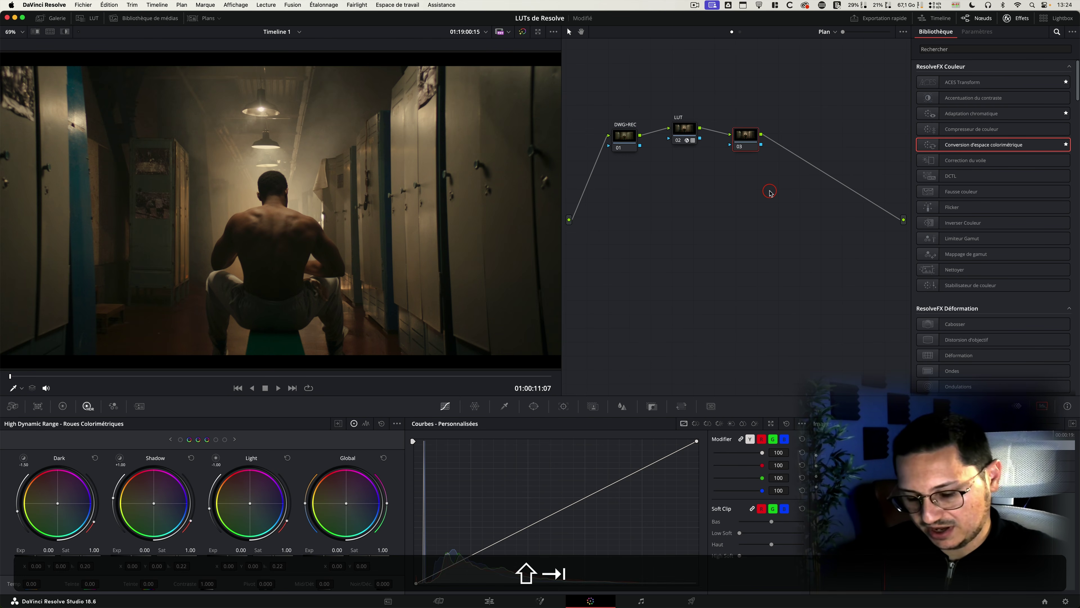
pyautogui.write('REC>')
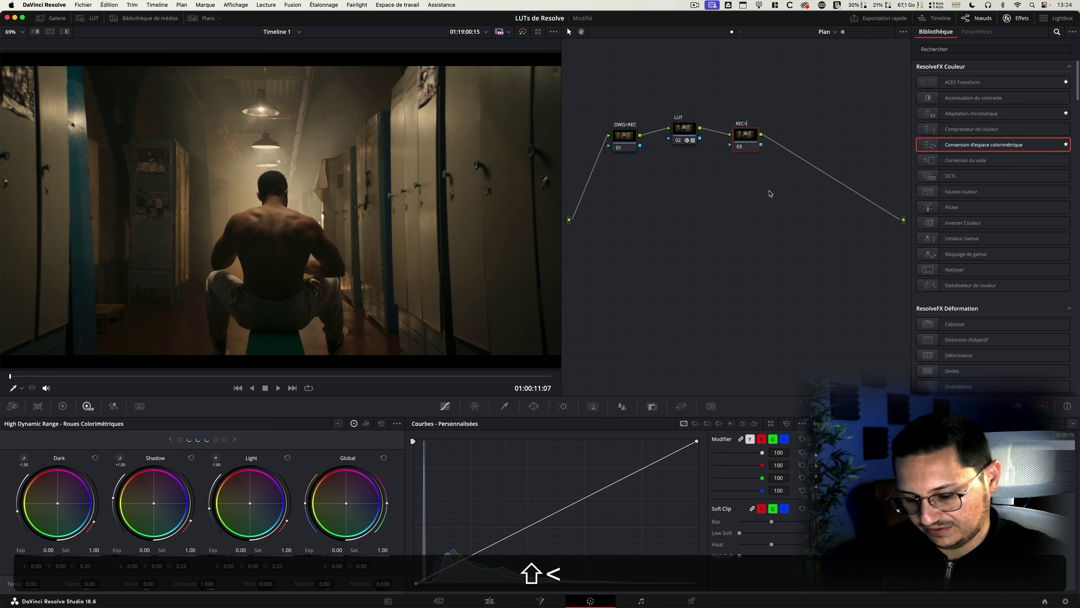
pyautogui.write('DWG')
pyautogui.press('Return')
# - Add a Color Space Transform to the DWG>REC node with source DaVinci Wide Gamut and source gamma DaVinci Intermediate
pyautogui.click(625, 136)
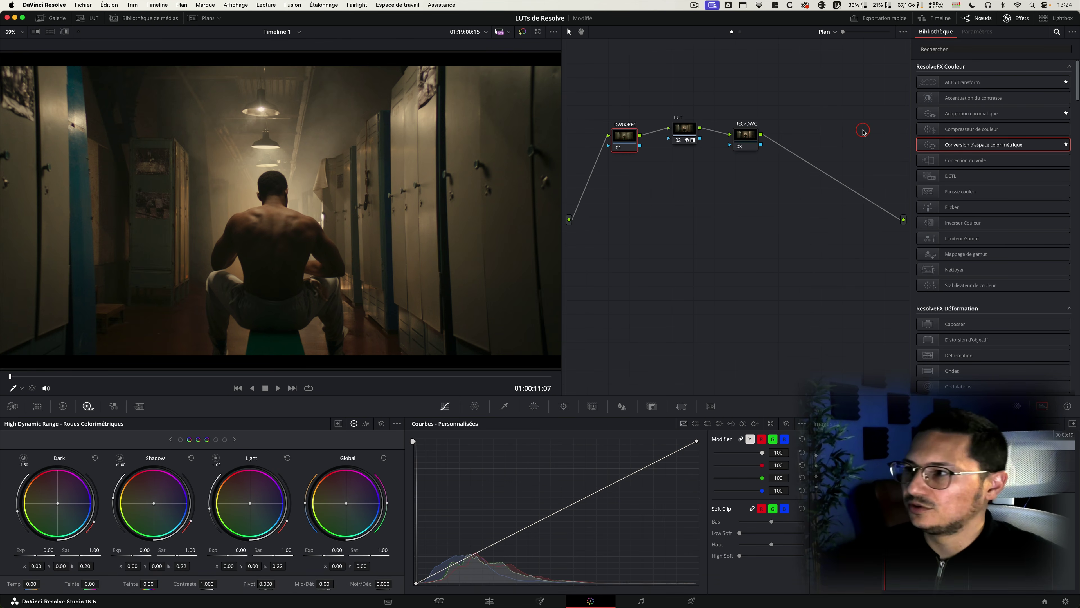
pyautogui.moveTo(978, 146); pyautogui.dragTo(623, 140)
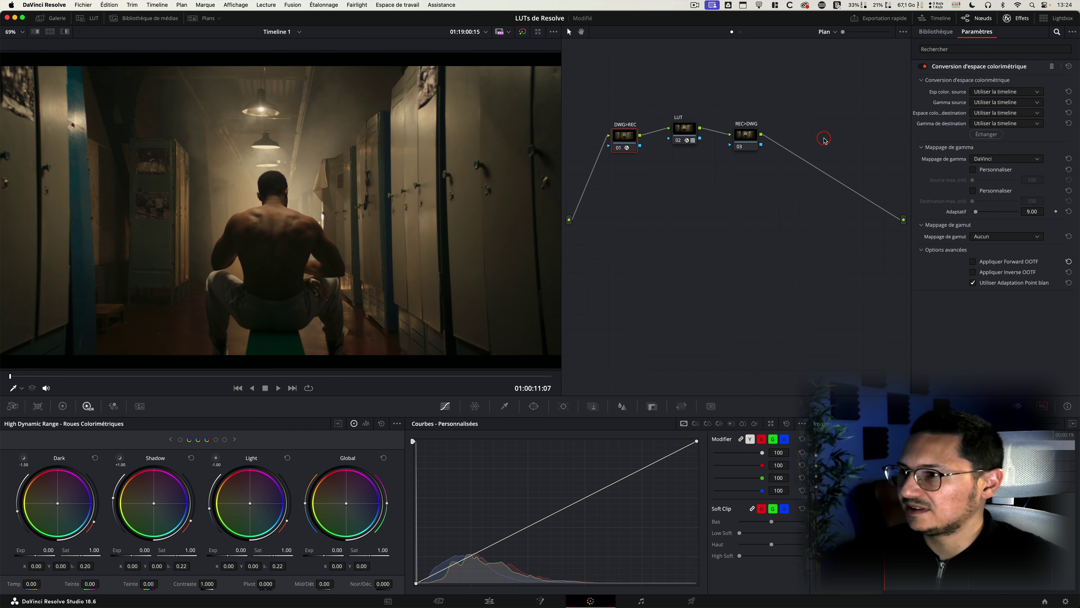
pyautogui.click(1005, 93)
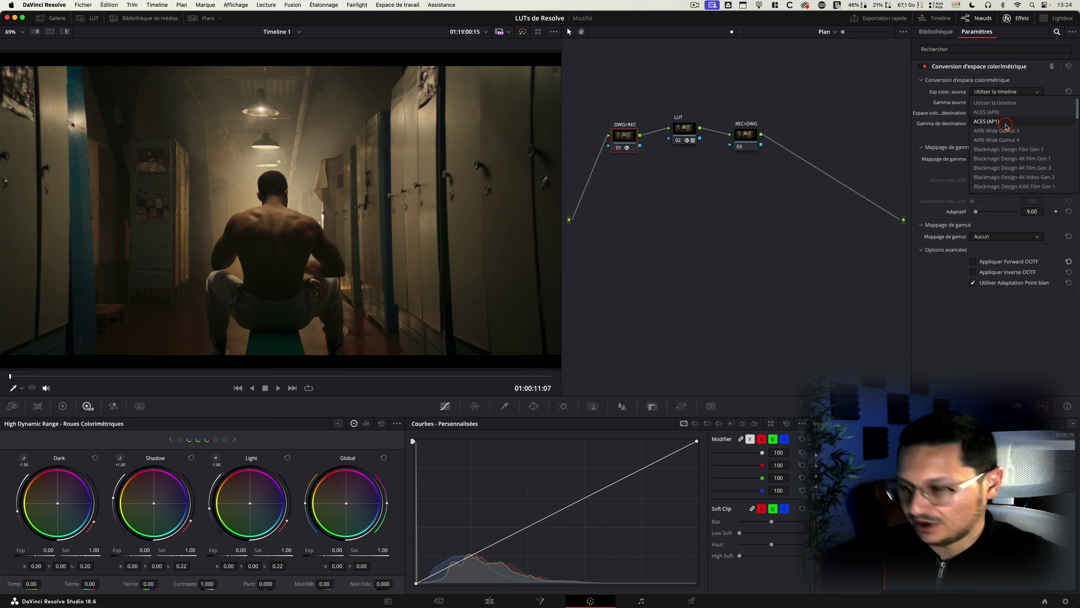
pyautogui.scroll(-5, 1006, 126)
pyautogui.click(1004, 172)
pyautogui.click(1012, 102)
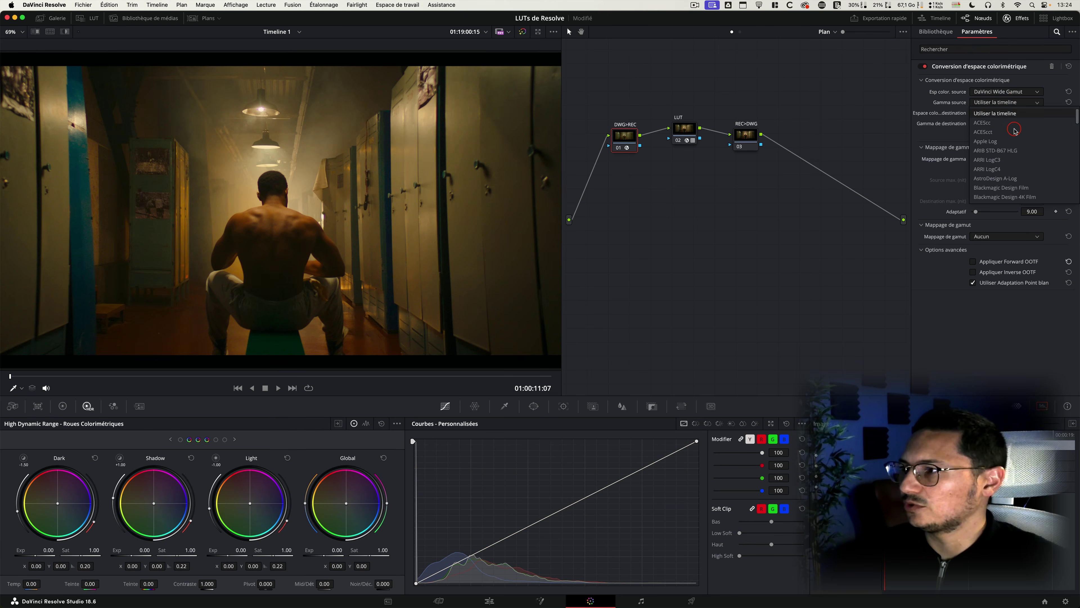
pyautogui.scroll(-5, 1015, 130)
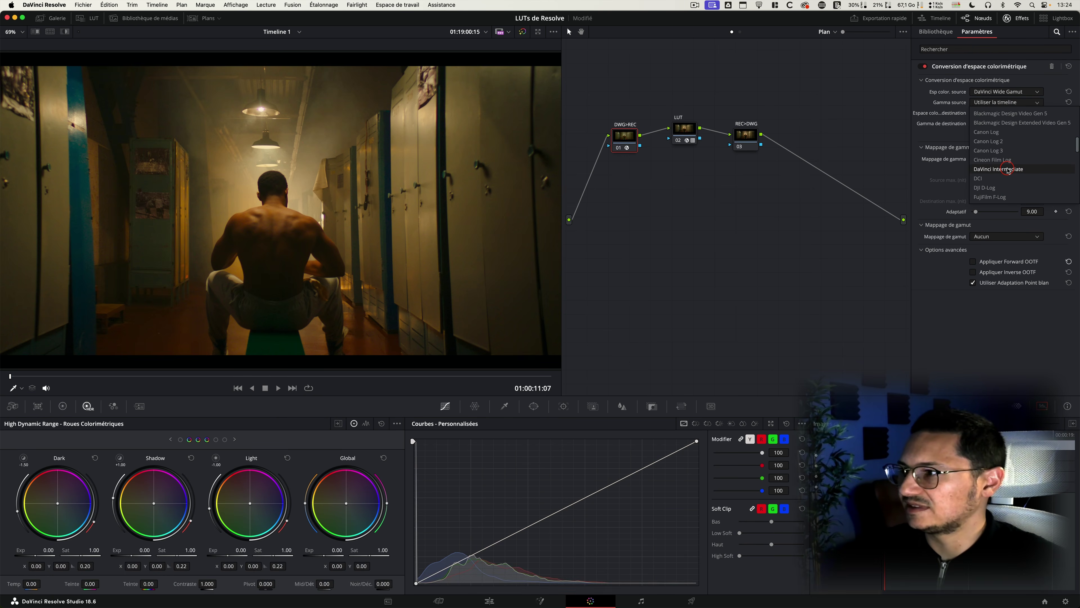
pyautogui.click(1008, 169)
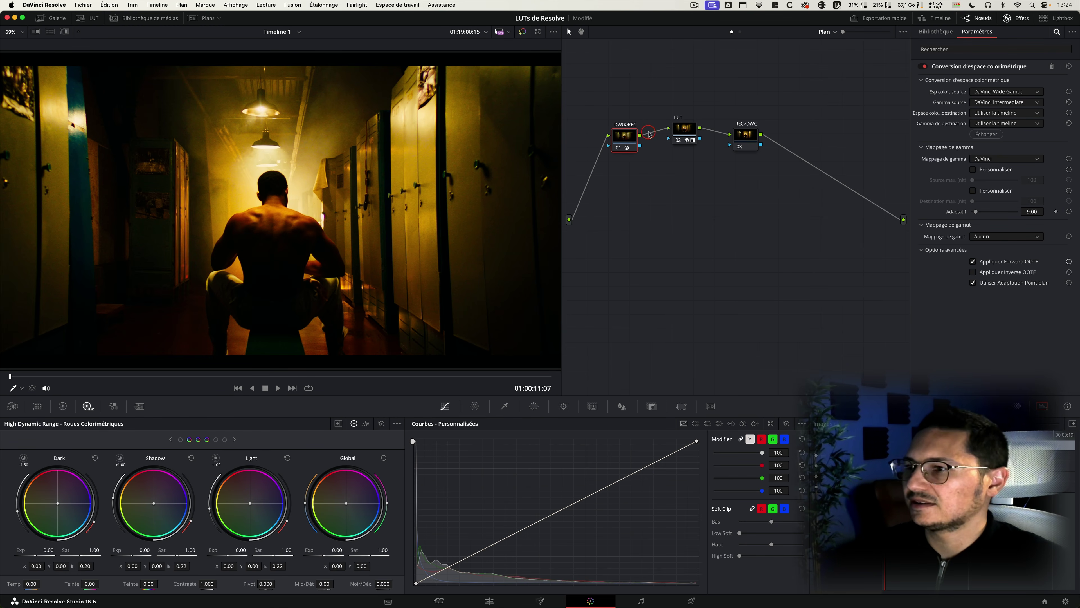
# - Set the DWG>REC node's destination colour space to Rec.709 and destination gamma to Gamma 2.4
pyautogui.click(1006, 113)
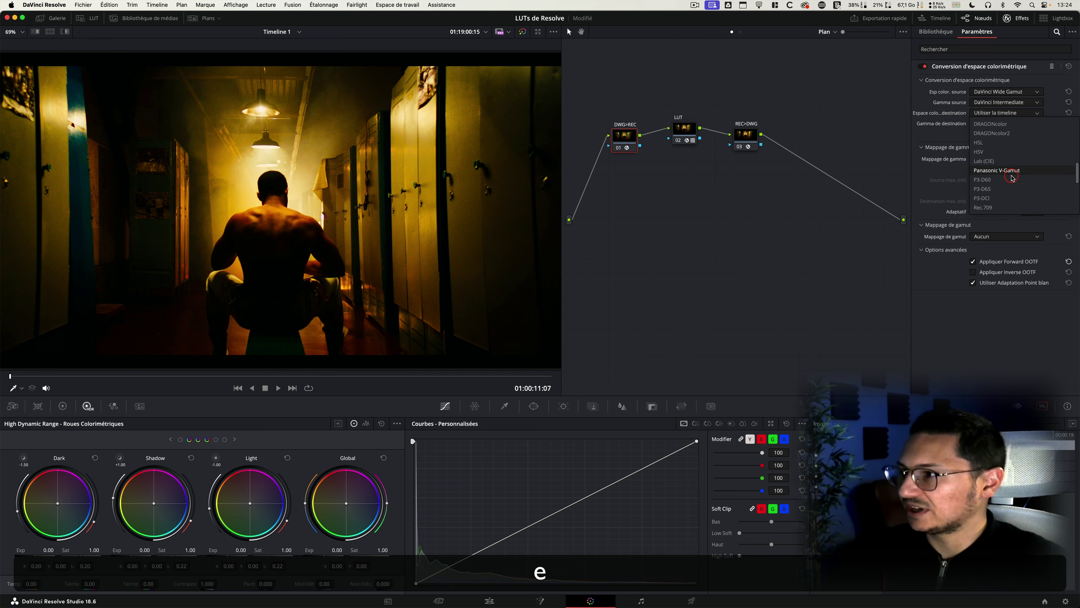
pyautogui.scroll(-5, 1012, 177)
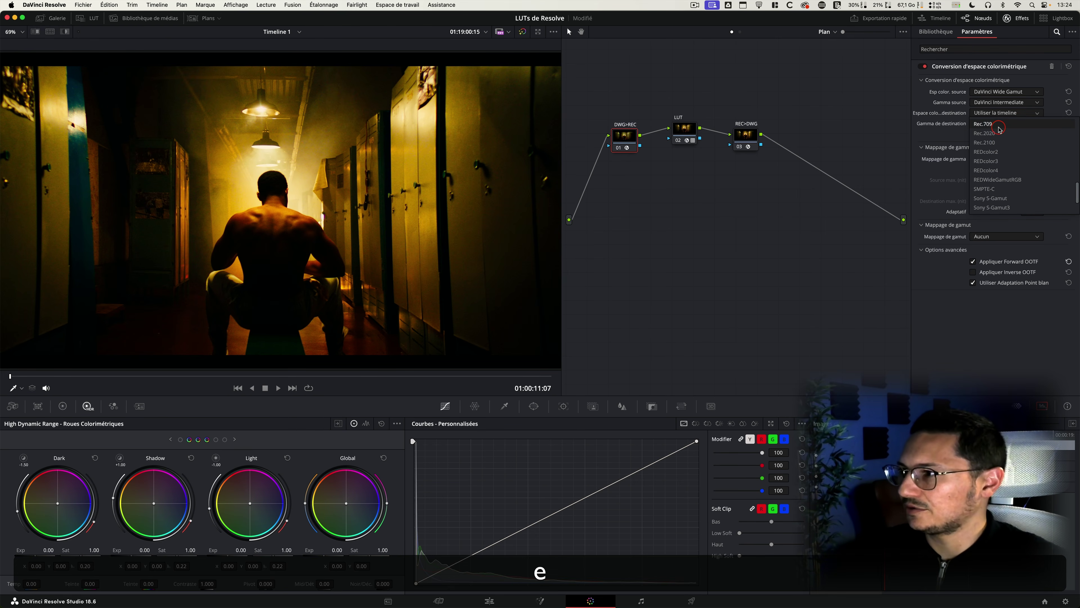
pyautogui.click(999, 128)
pyautogui.click(1006, 124)
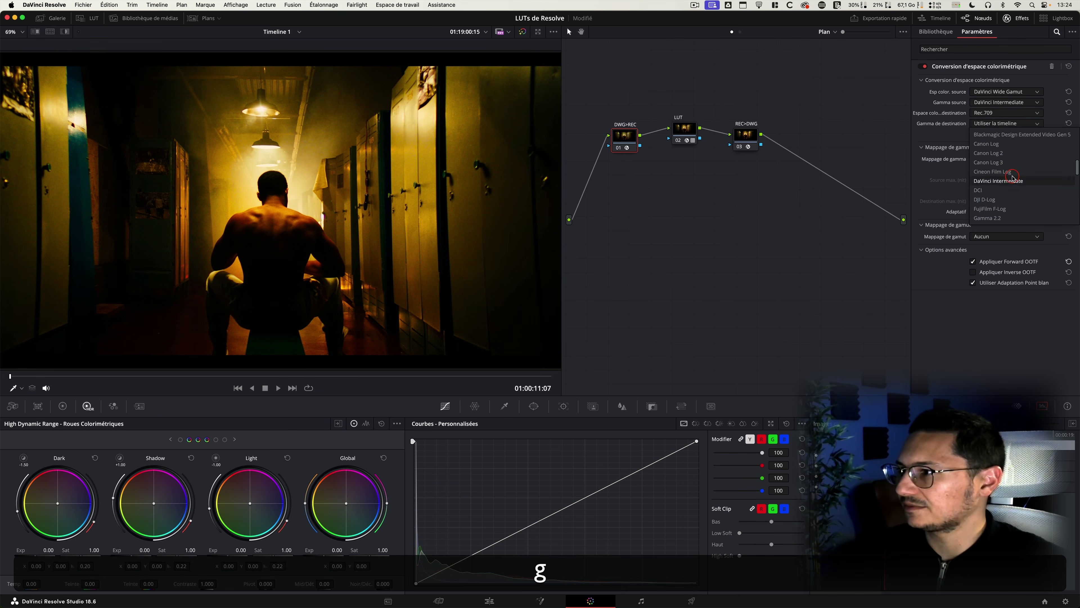
pyautogui.scroll(-2, 1012, 183)
pyautogui.click(1008, 207)
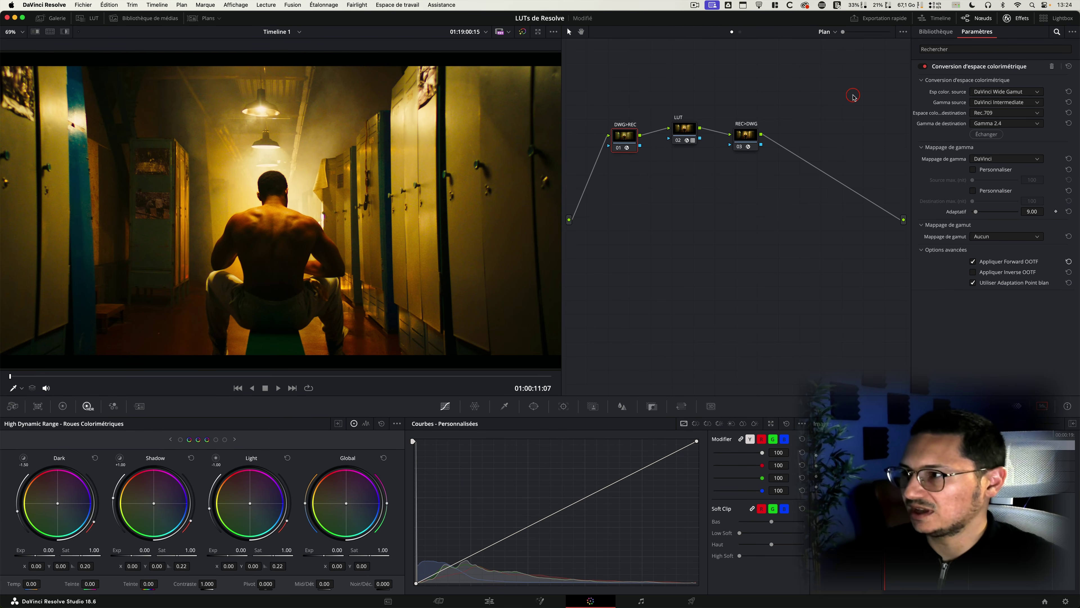
# - Set the REC>DWG node's source colour space to Rec.709 and source gamma to Gamma 2.4
pyautogui.click(746, 135)
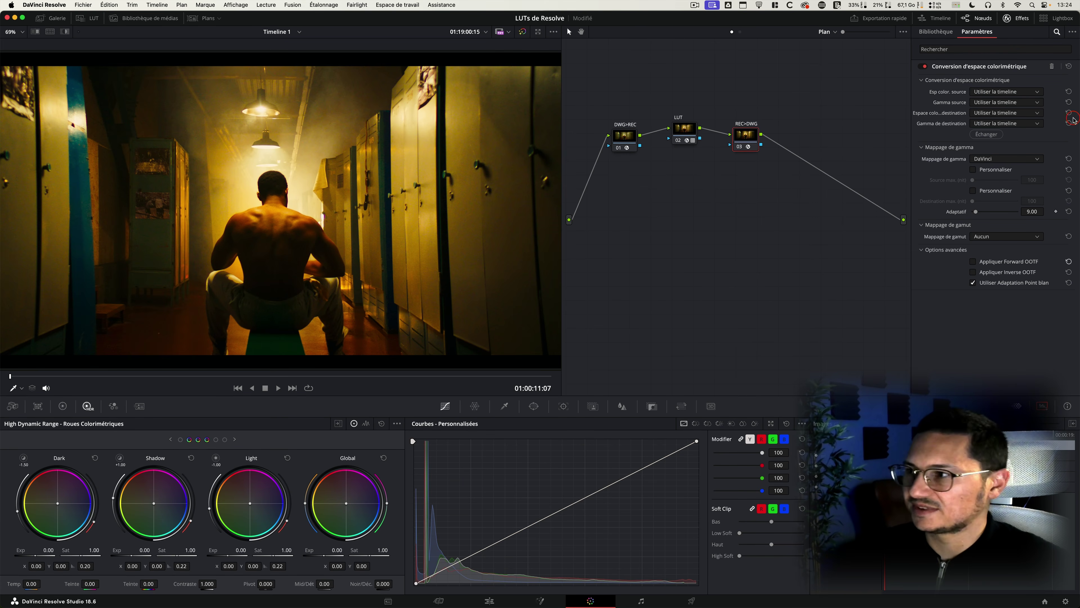
pyautogui.click(1015, 92)
pyautogui.press('e')
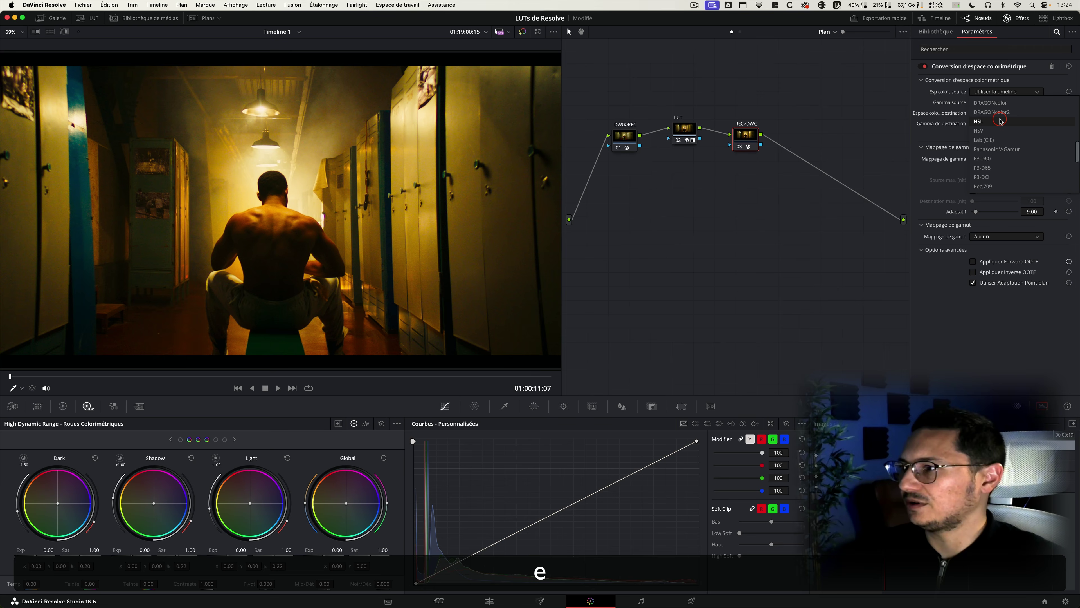
pyautogui.click(1005, 186)
pyautogui.click(1006, 102)
pyautogui.press('g')
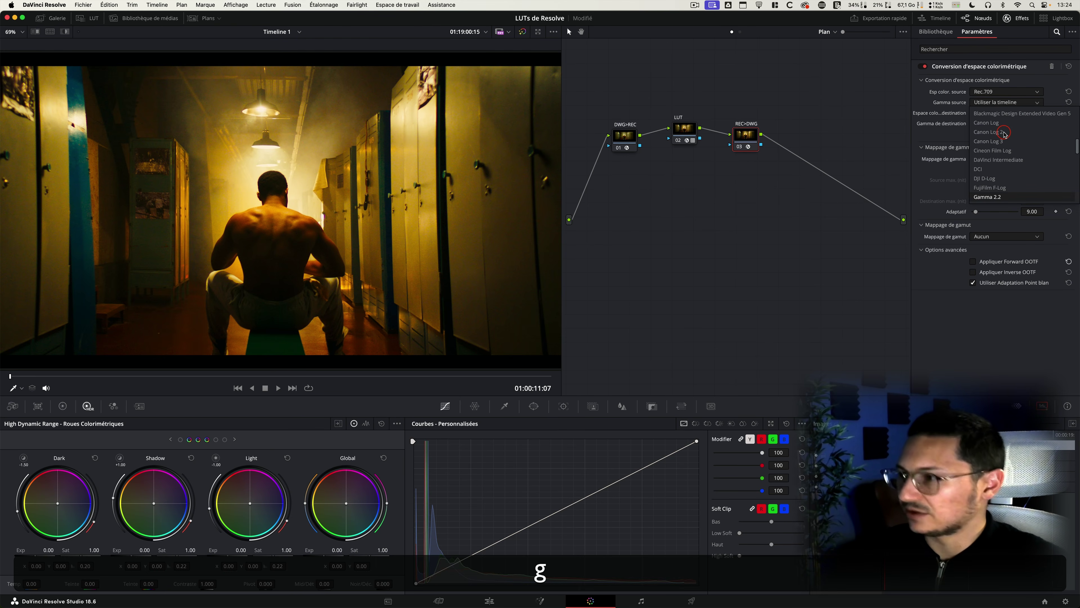
pyautogui.click(1004, 182)
# - Set the REC>DWG node's destination colour space to DaVinci Wide Gamut and gamma to DaVinci Intermediate, and play the clip full screen
pyautogui.click(996, 114)
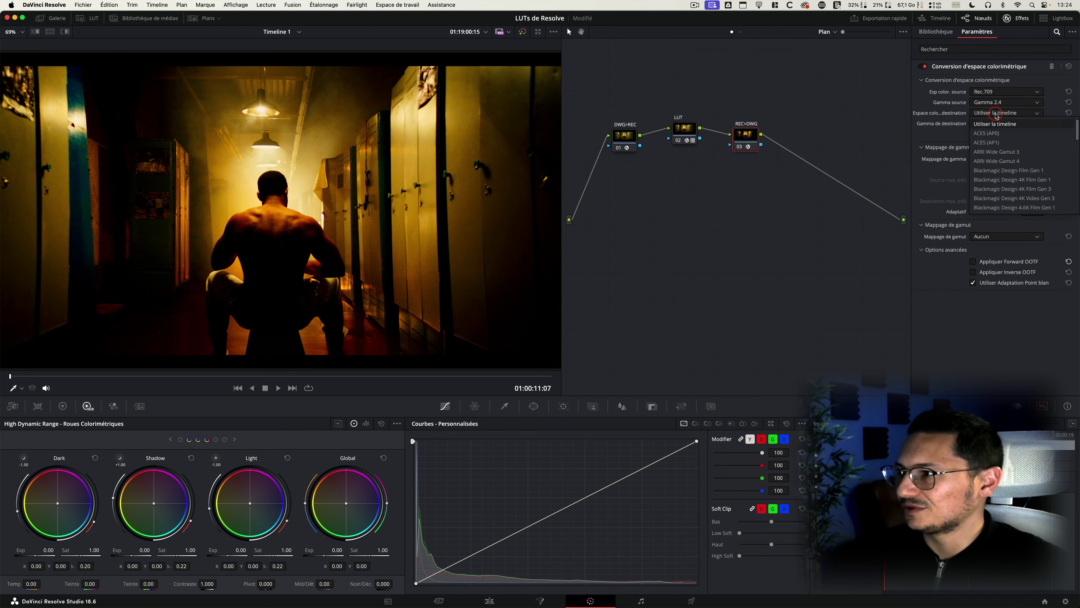
pyautogui.press('d')
pyautogui.press('Return')
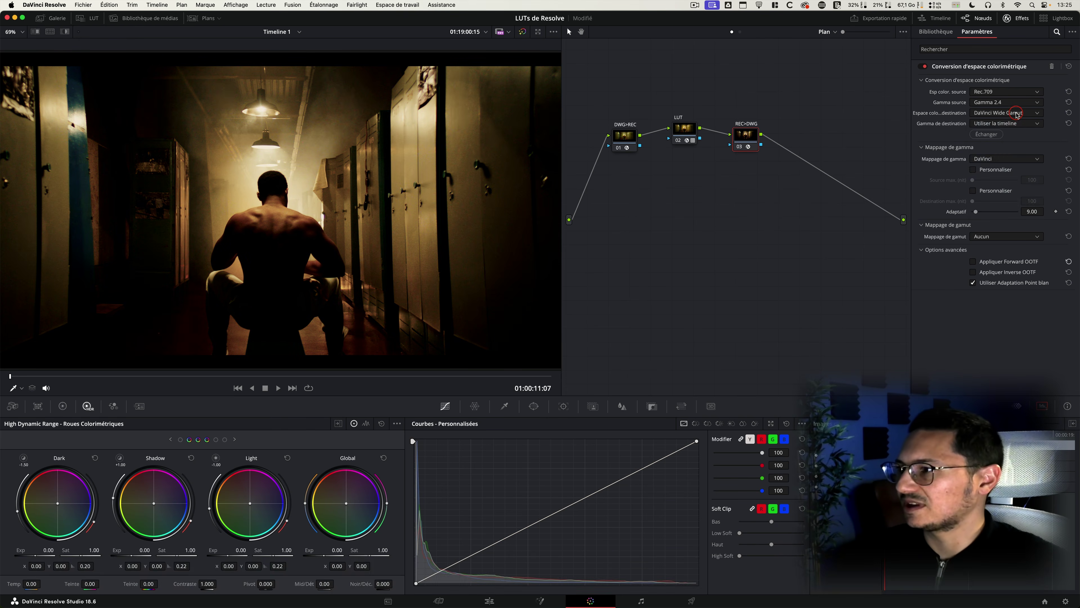
pyautogui.click(1016, 123)
pyautogui.press('d')
pyautogui.click(1016, 189)
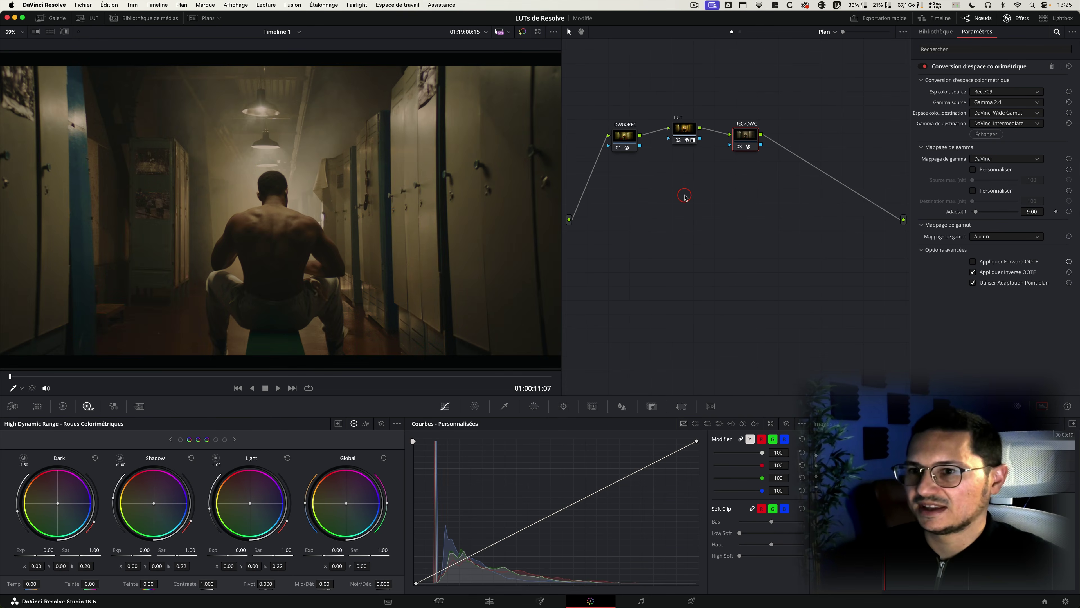
pyautogui.press('super+f')
pyautogui.press('space')
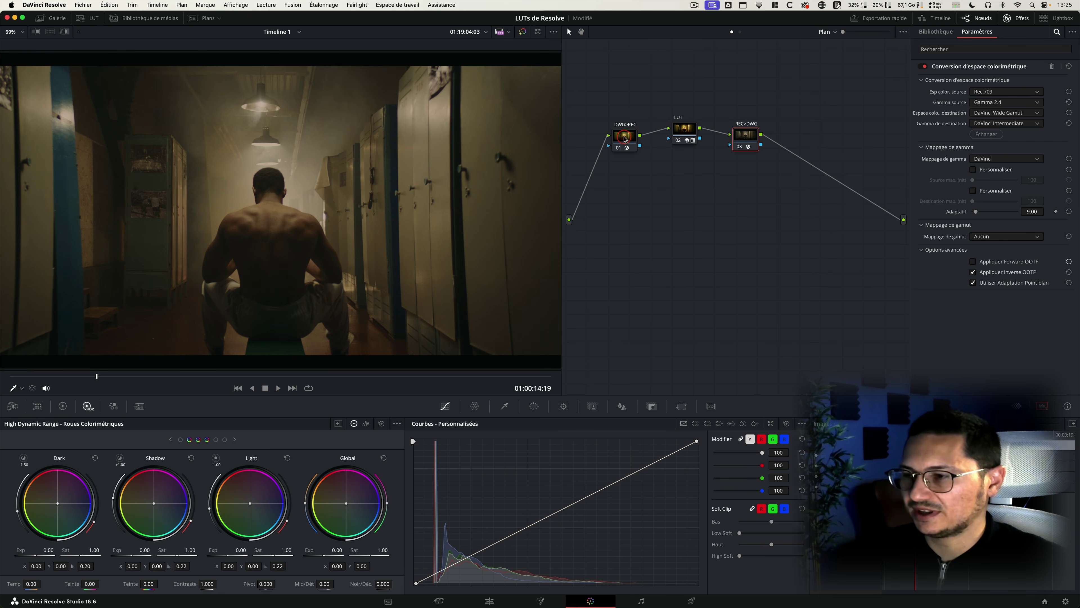
# - Move the DWG>REC and REC>DWG nodes closer to the LUT node and add a serial node after REC>DWG
pyautogui.moveTo(626, 140); pyautogui.dragTo(641, 134)
pyautogui.moveTo(749, 139); pyautogui.dragTo(745, 137)
pyautogui.hotkey('alt', 's')
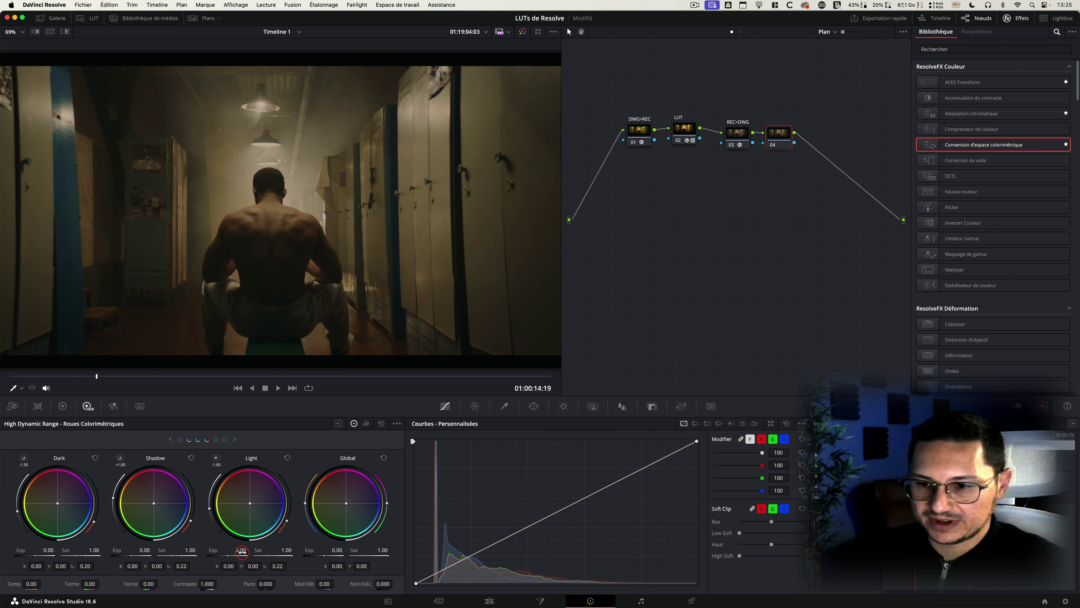
# - Set the fourth node's HDR exposure to -0.51 Dark, 0.30 Shadow and 0.70 Light, and review the clip with and without it
pyautogui.moveTo(247, 551); pyautogui.dragTo(361, 540)
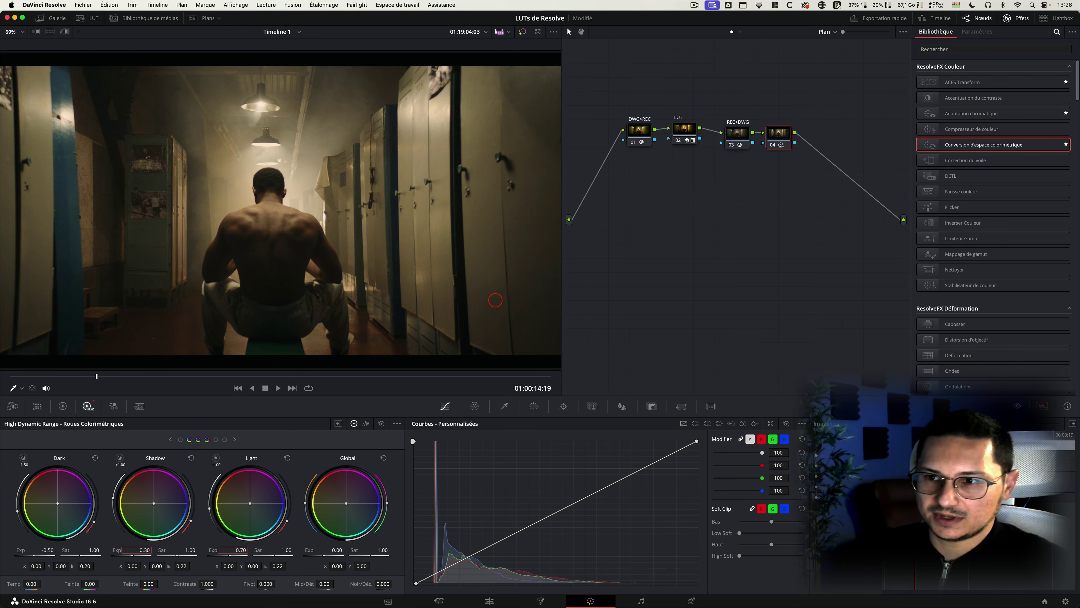
pyautogui.press('super+d')
pyautogui.press('super+d')
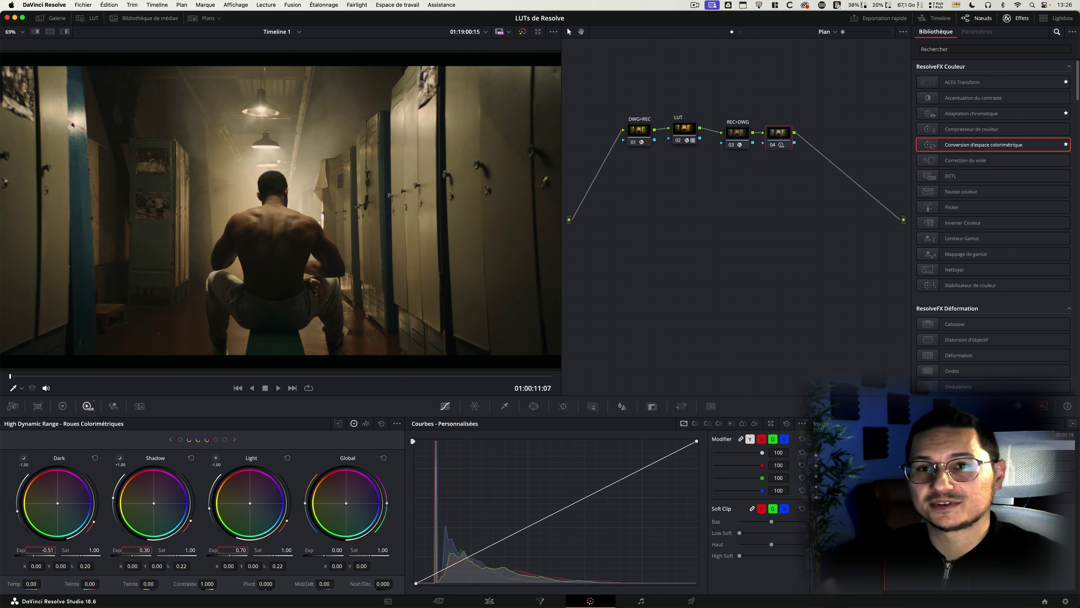
pyautogui.press('super+f')
pyautogui.press('space')
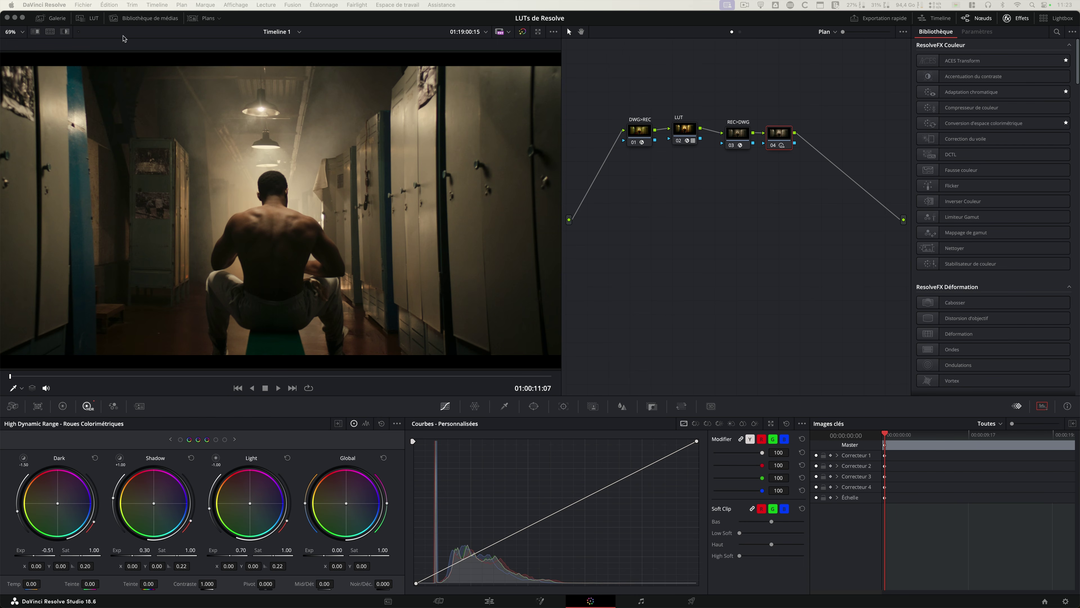
# - Show the LUT browser, delete the DWG>REC, LUT and REC>DWG nodes, and add a serial node after the remaining one
pyautogui.click(89, 18)
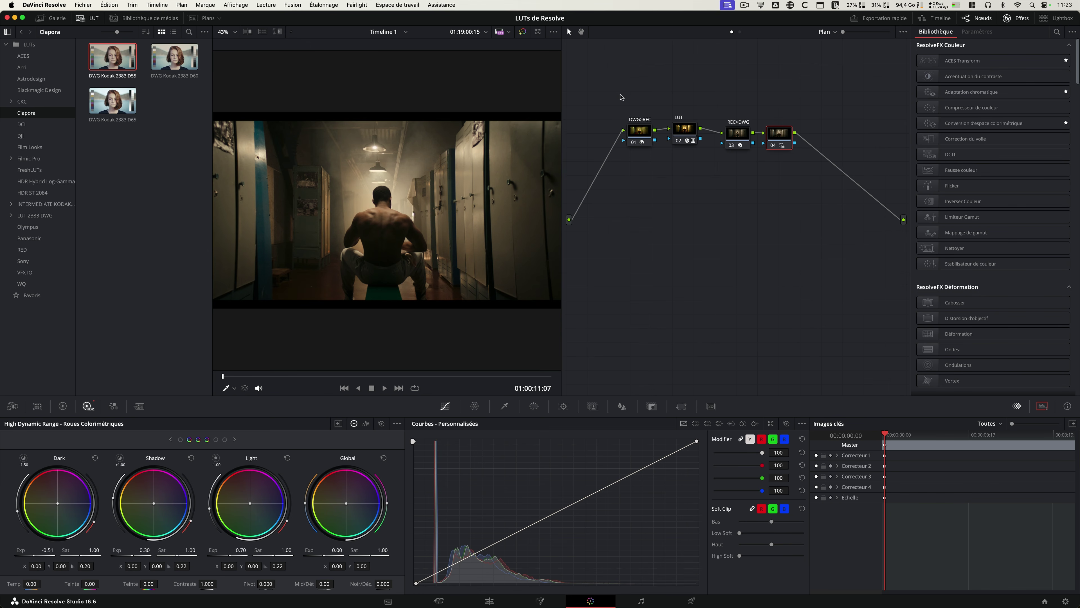
pyautogui.moveTo(616, 99); pyautogui.dragTo(743, 176)
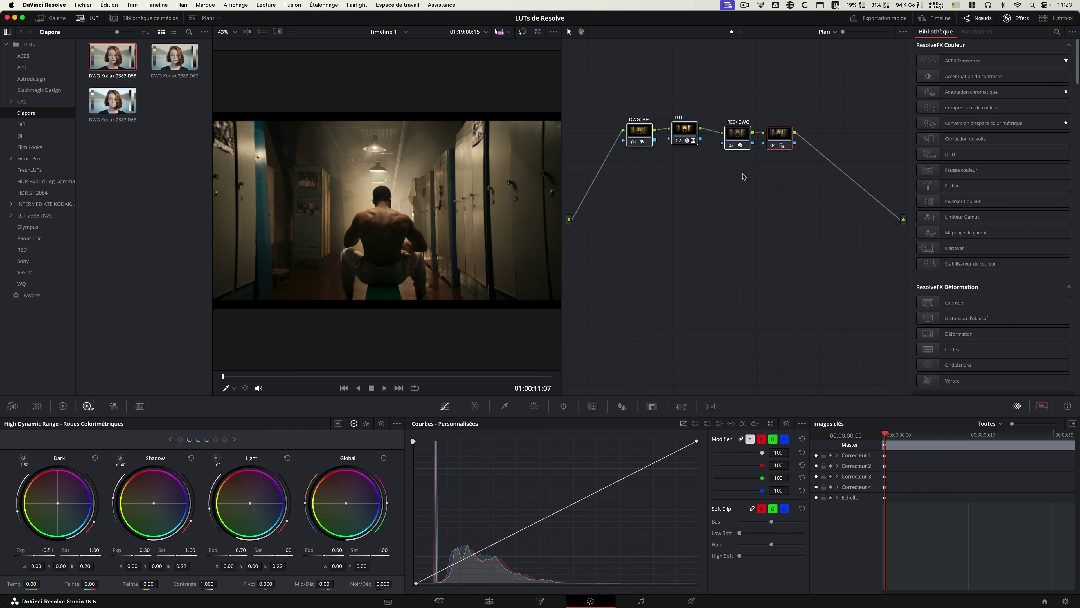
pyautogui.press('Delete')
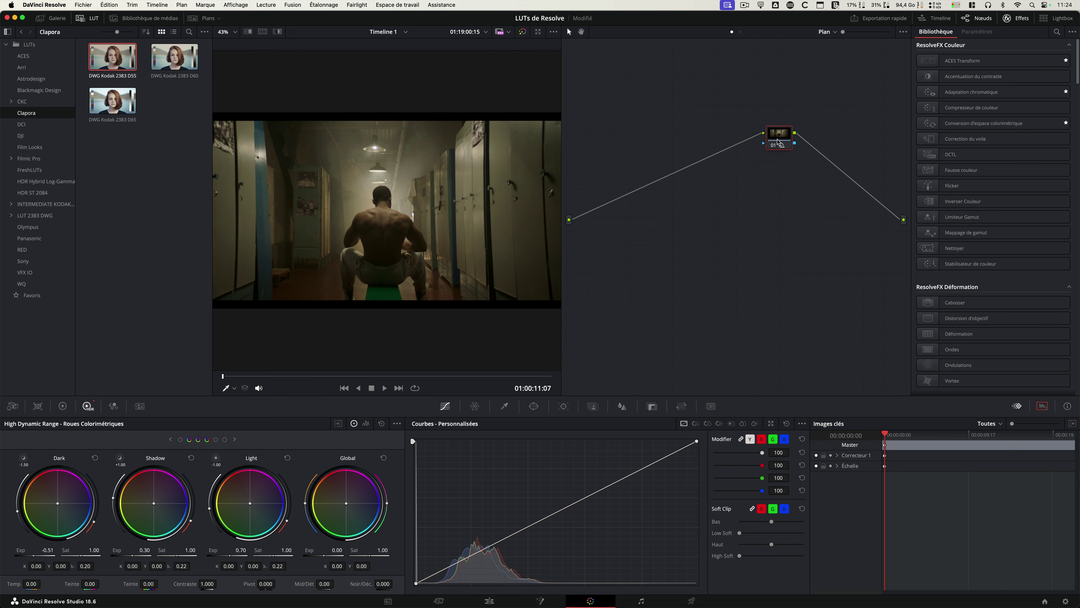
pyautogui.hotkey('alt', 's')
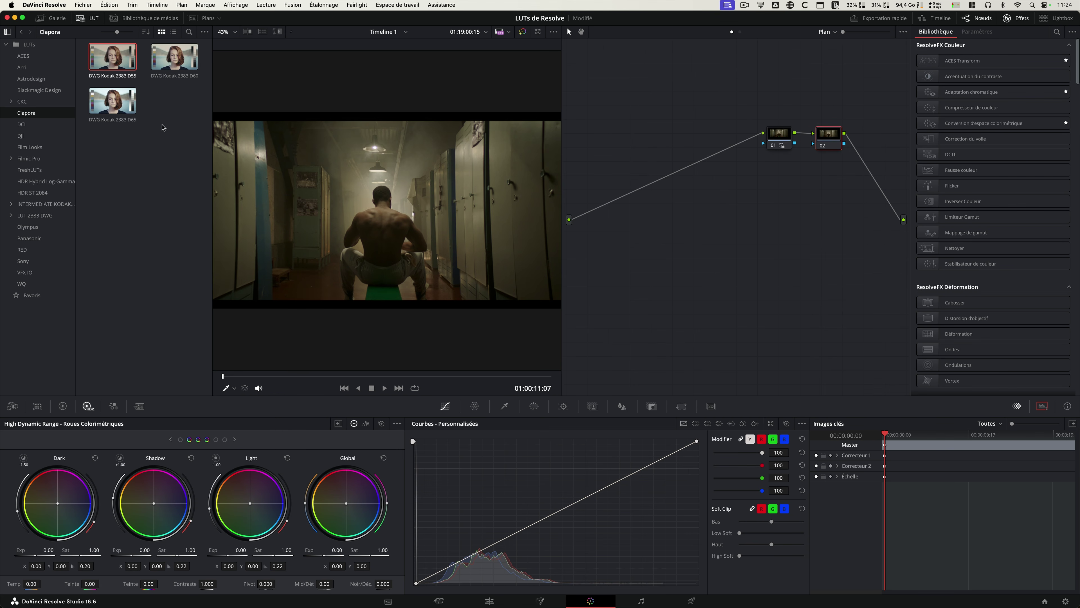